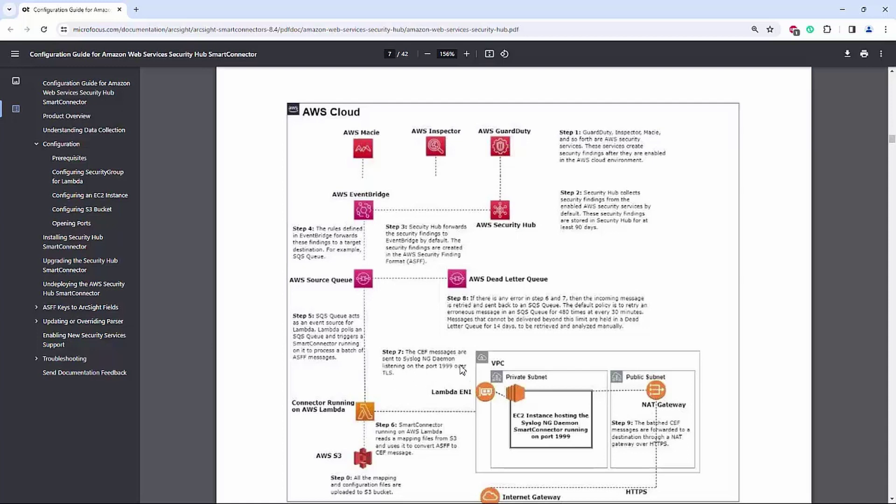
{"action": "scroll", "coordinate": [446, 371], "scroll_direction": "down", "scroll_amount": 2}
{"action": "scroll", "coordinate": [447, 372], "scroll_direction": "down", "scroll_amount": 2}
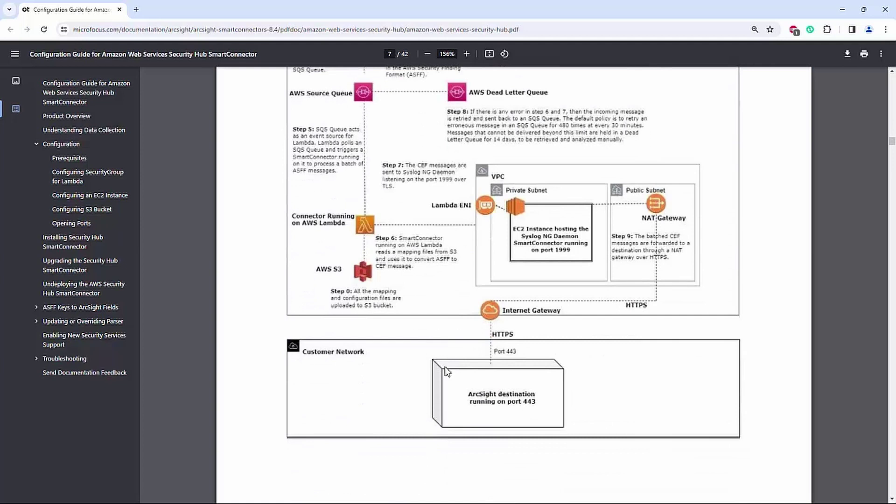
{"action": "scroll", "coordinate": [447, 372], "scroll_direction": "up", "scroll_amount": 1}
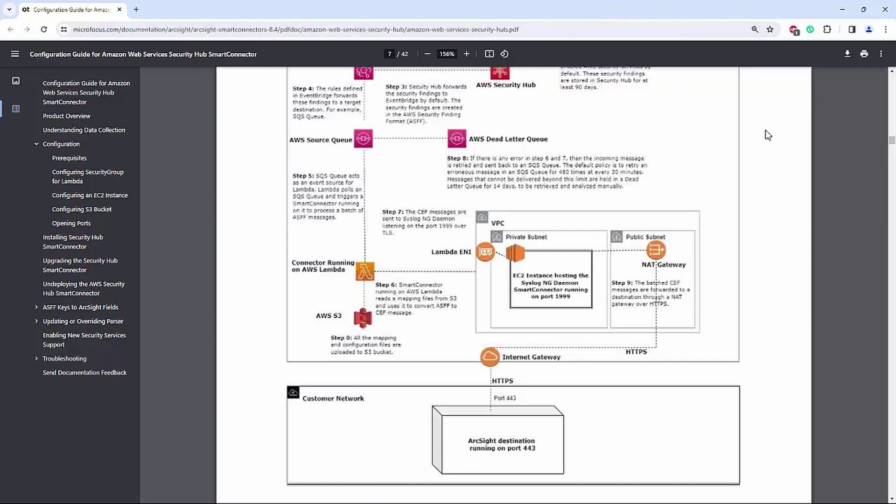
{"action": "scroll", "coordinate": [578, 359], "scroll_direction": "up", "scroll_amount": 3}
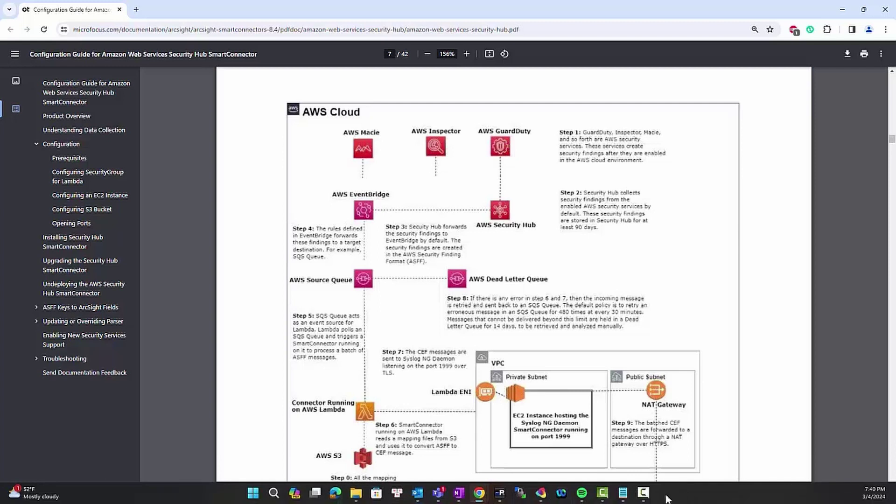
{"action": "mouse_move", "coordinate": [624, 493]}
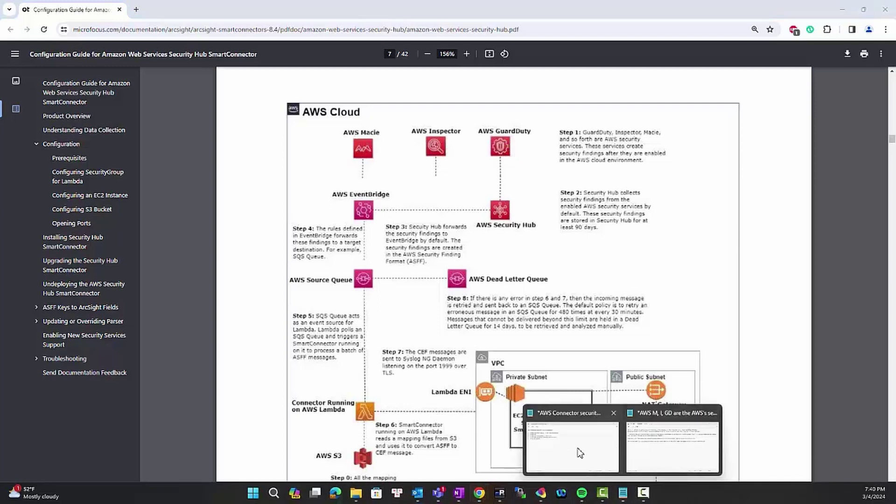
{"action": "left_click", "coordinate": [569, 451]}
{"action": "left_click", "coordinate": [310, 164]}
{"action": "left_click_drag", "start_coordinate": [206, 166], "coordinate": [361, 166]}
{"action": "left_click", "coordinate": [245, 165]}
{"action": "left_click", "coordinate": [261, 175]}
{"action": "double_click", "coordinate": [234, 174]}
{"action": "left_click_drag", "start_coordinate": [220, 182], "coordinate": [295, 183]}
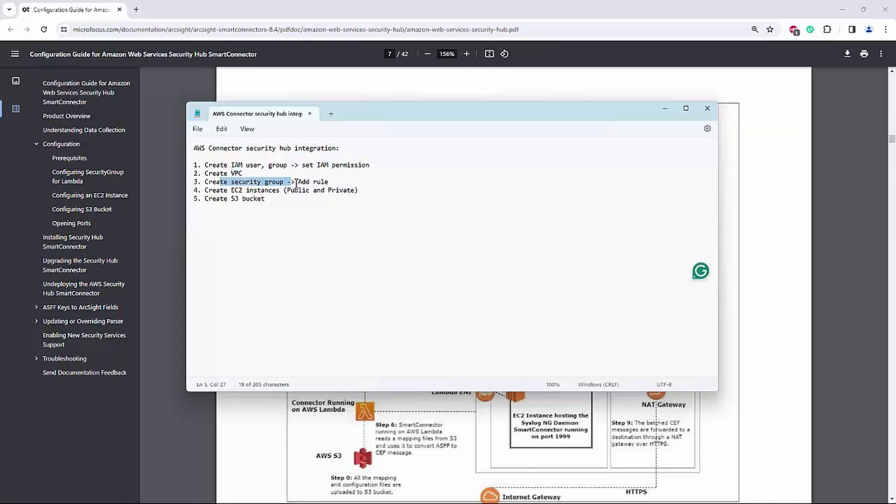
{"action": "mouse_move", "coordinate": [232, 191]}
{"action": "left_mouse_down"}
{"action": "mouse_move", "coordinate": [285, 192]}
{"action": "mouse_move", "coordinate": [245, 202]}
{"action": "left_mouse_up"}
{"action": "left_click", "coordinate": [277, 211]}
{"action": "left_click", "coordinate": [271, 201]}
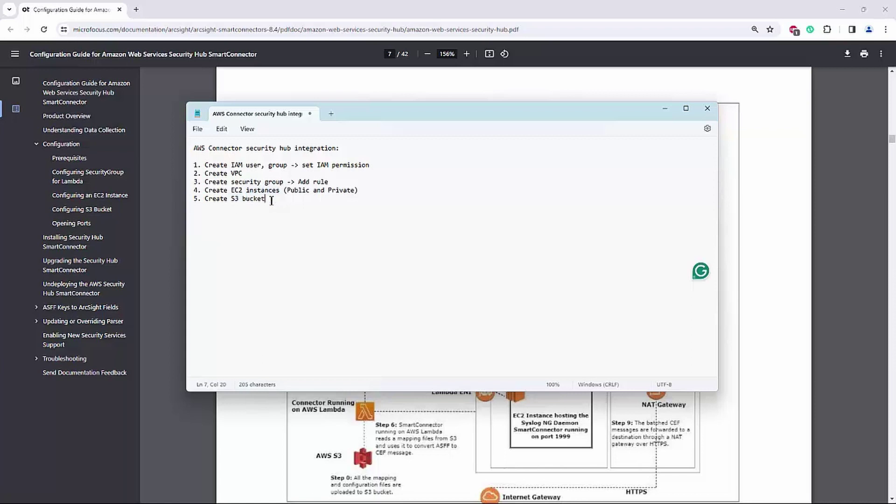
{"action": "left_click", "coordinate": [663, 112]}
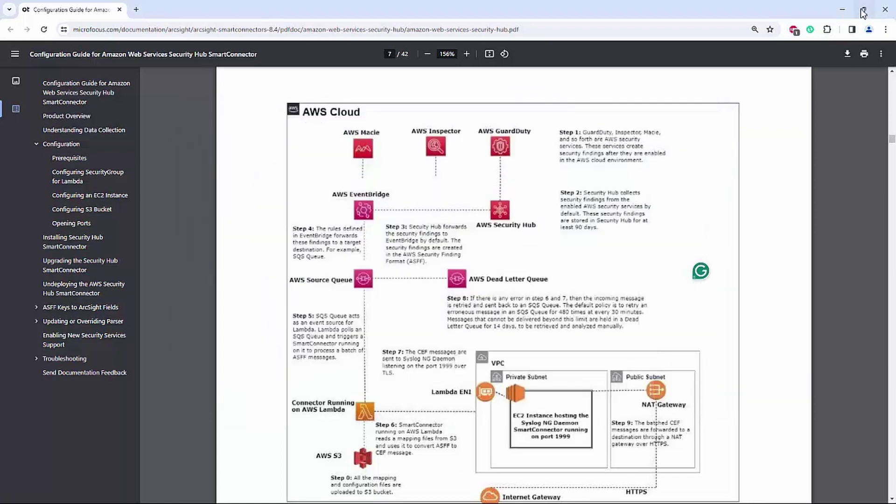
Step: Minimize the PDF documentation and open IAM from Console Home's Recently visited list
{"action": "left_click", "coordinate": [843, 10]}
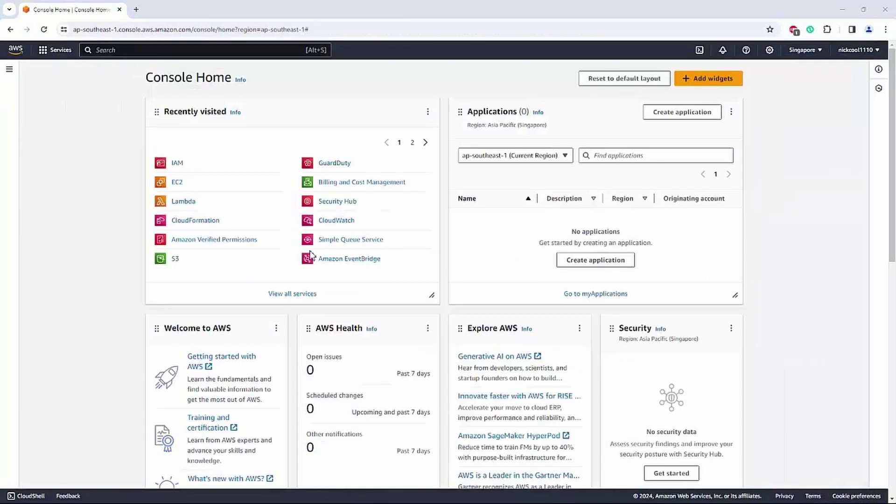
{"action": "left_click", "coordinate": [856, 50]}
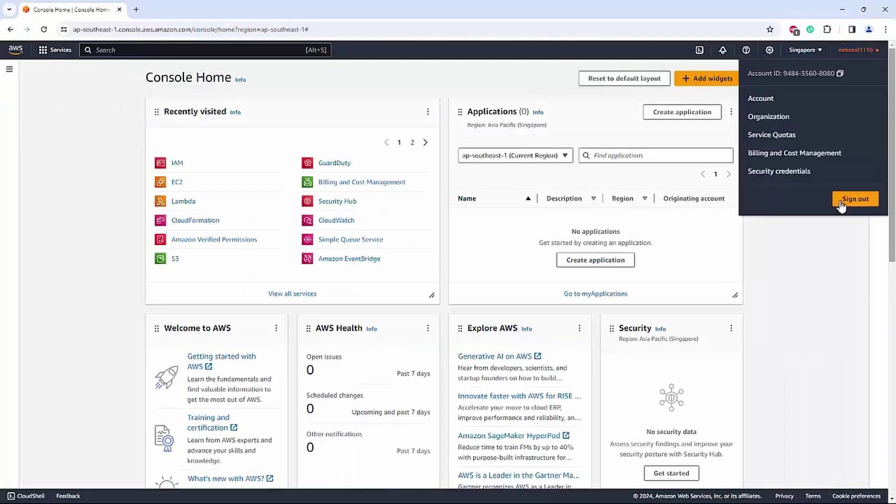
{"action": "left_click", "coordinate": [801, 280]}
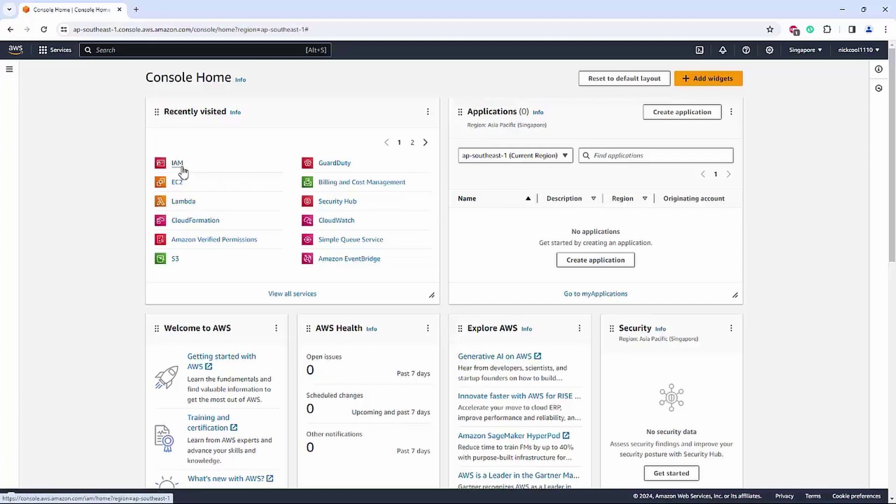
{"action": "left_click", "coordinate": [179, 165]}
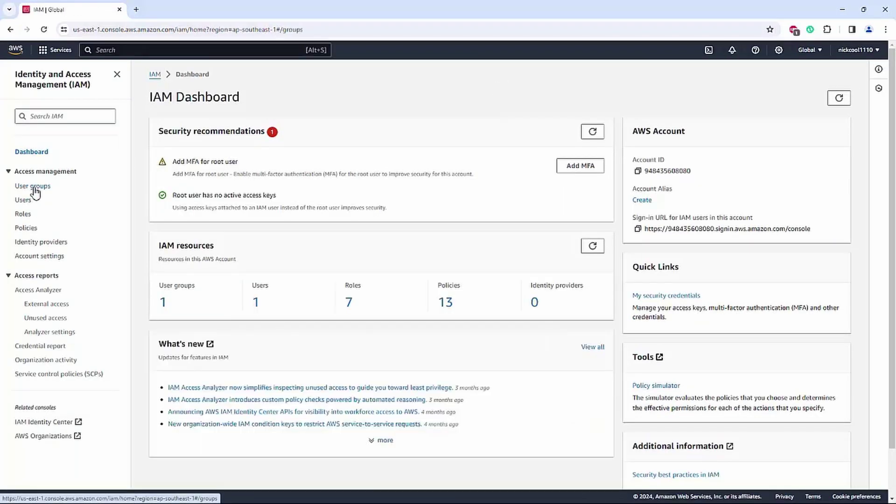
Step: Open the AWSArcSight user group and review its nine AWS-managed permission policies
{"action": "left_click", "coordinate": [34, 187]}
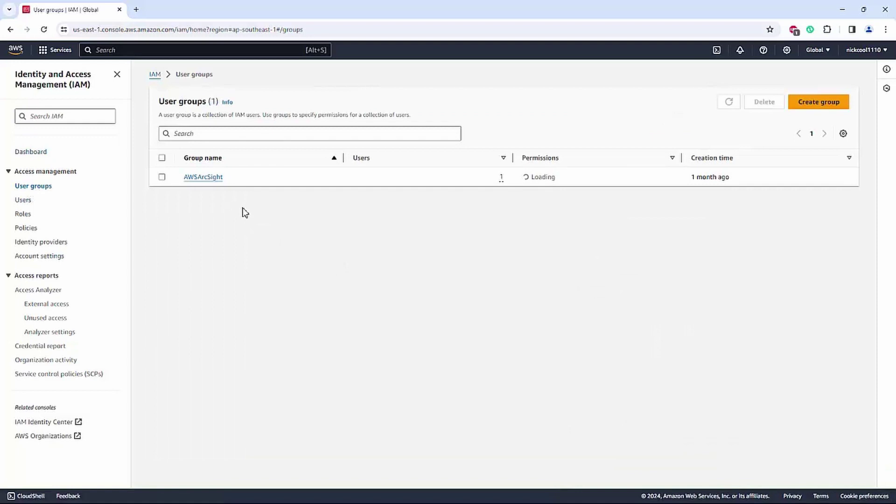
{"action": "left_click", "coordinate": [205, 181]}
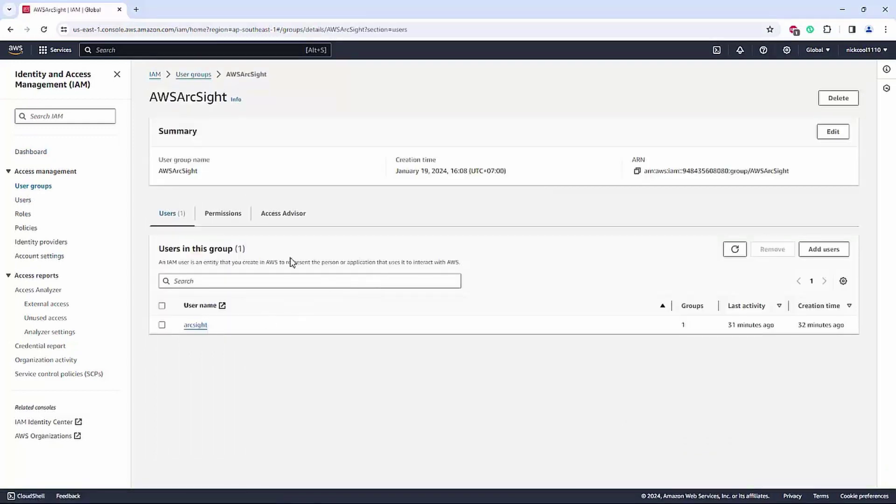
{"action": "left_click", "coordinate": [231, 213]}
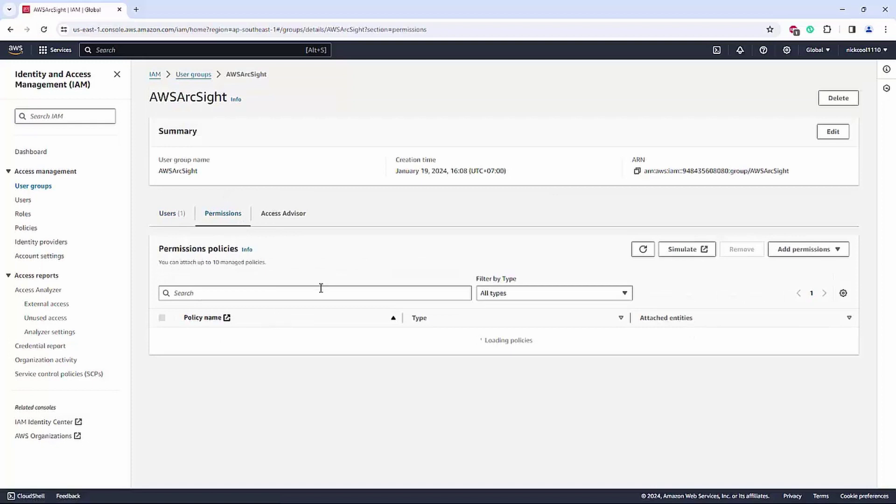
{"action": "scroll", "coordinate": [494, 294], "scroll_direction": "down", "scroll_amount": 1}
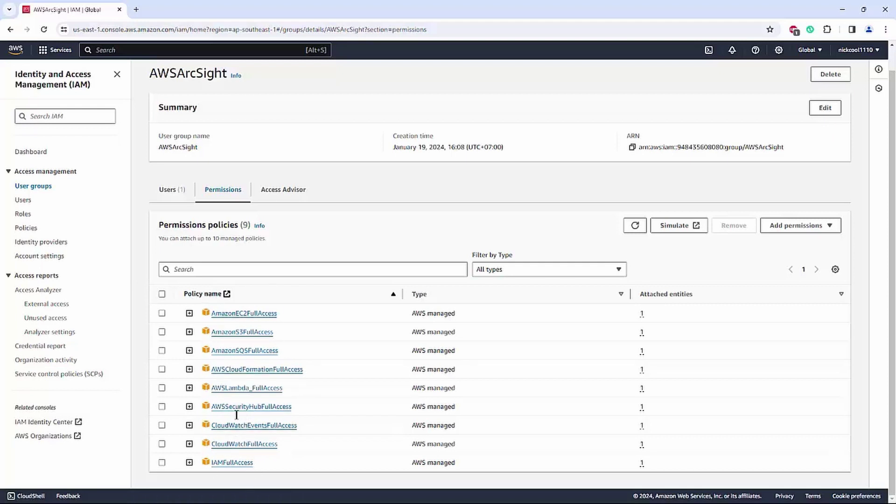
Step: Go back to the User groups list and duplicate that page into a second tab
{"action": "left_click", "coordinate": [35, 186]}
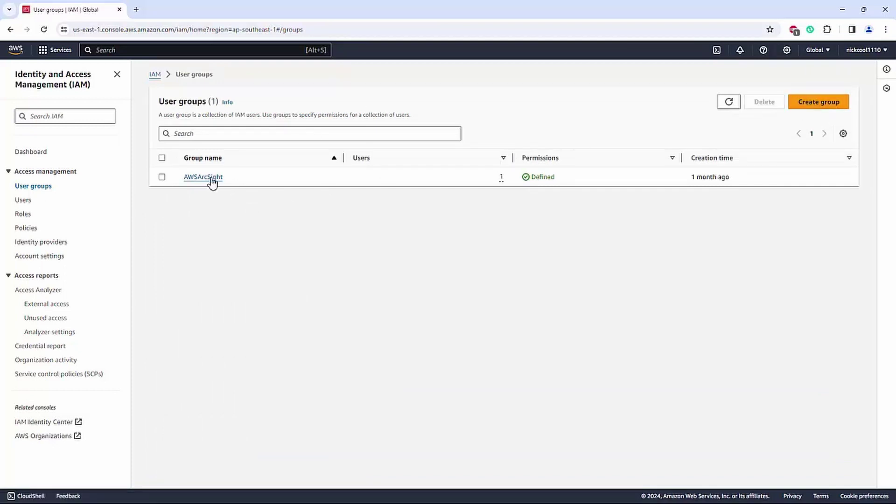
{"action": "right_click", "coordinate": [92, 10]}
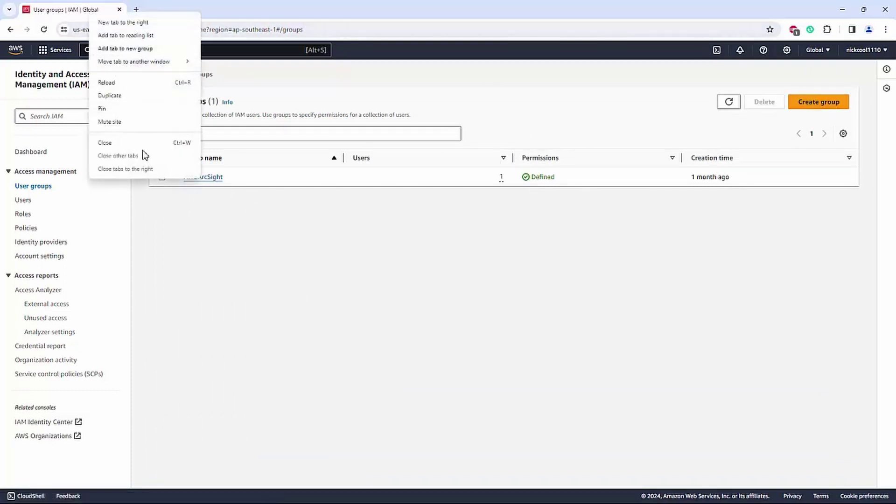
{"action": "key", "text": "Escape"}
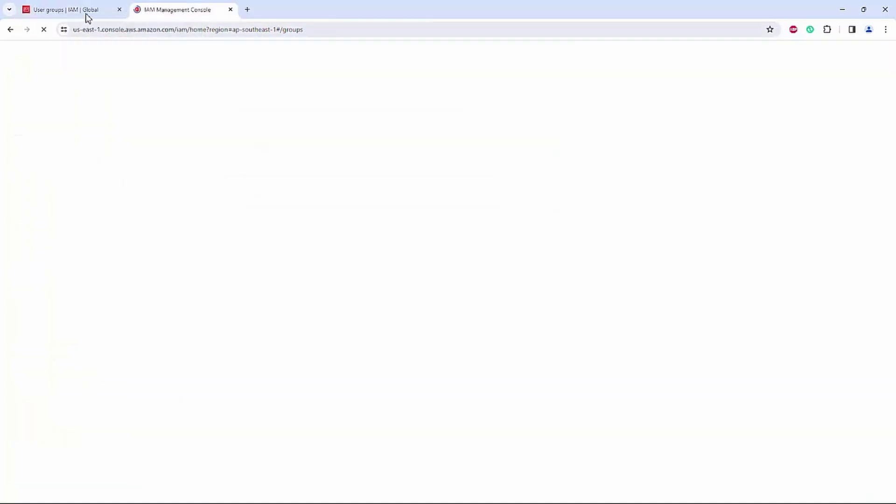
{"action": "left_click", "coordinate": [77, 13]}
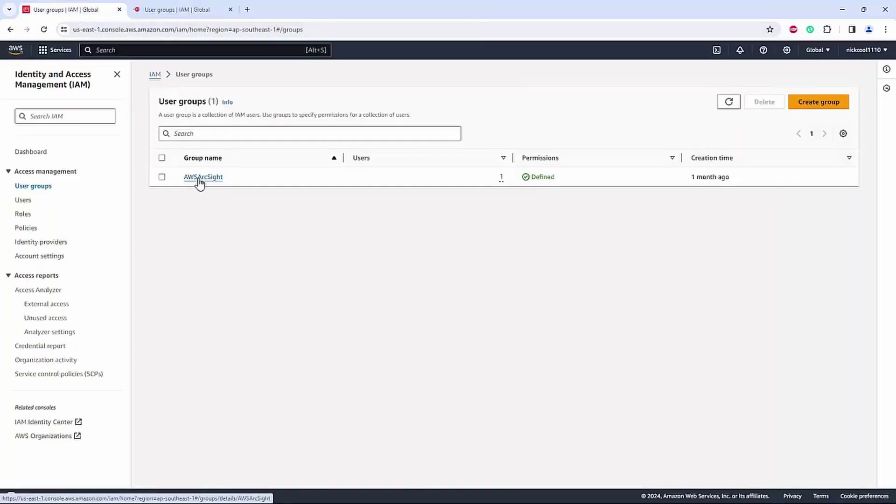
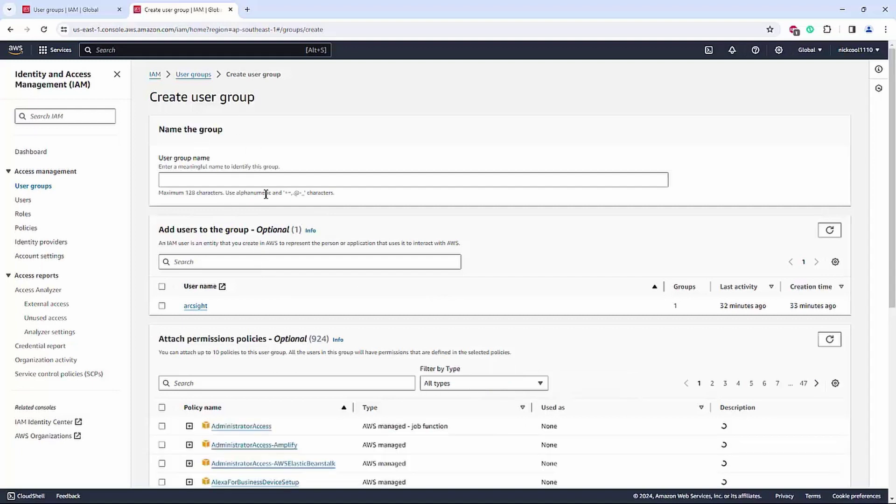
Step: Name the draft user group 'test' and move to its permission policy search
{"action": "left_click", "coordinate": [245, 183]}
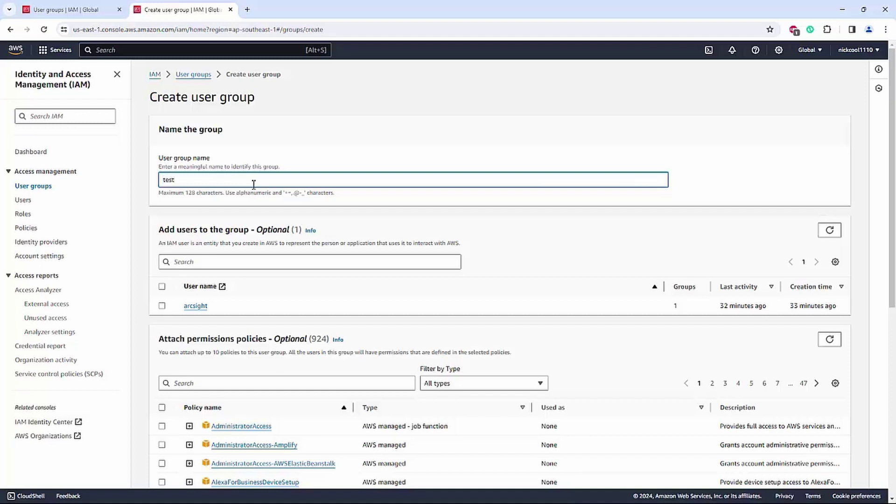
{"action": "scroll", "coordinate": [259, 182], "scroll_direction": "down", "scroll_amount": 5}
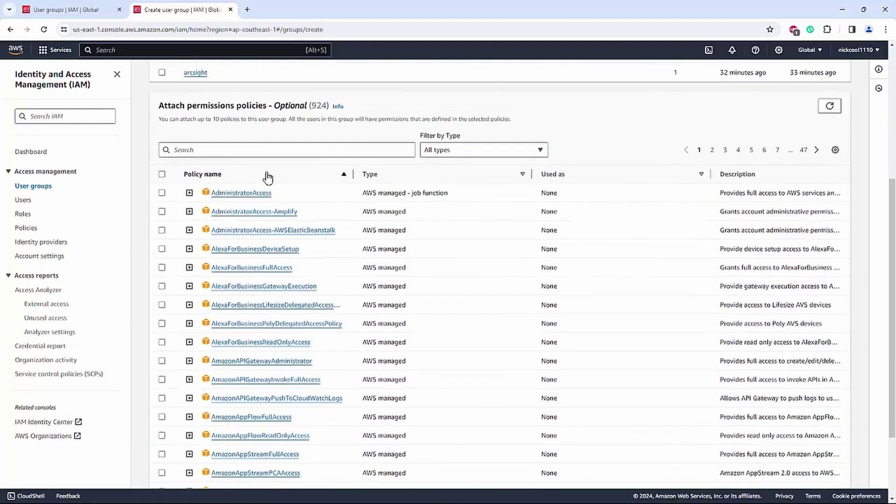
{"action": "left_click", "coordinate": [268, 148]}
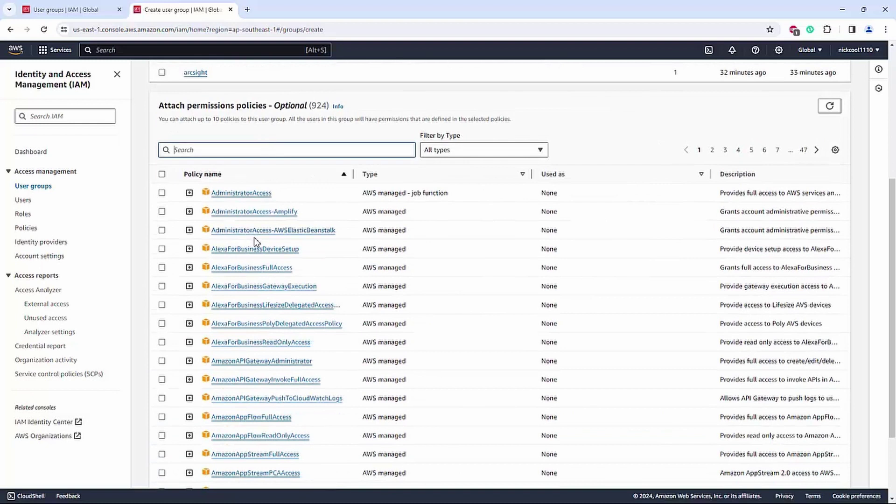
Step: Review the permission policies attached to the existing AWSArcSight group
{"action": "left_click", "coordinate": [99, 10]}
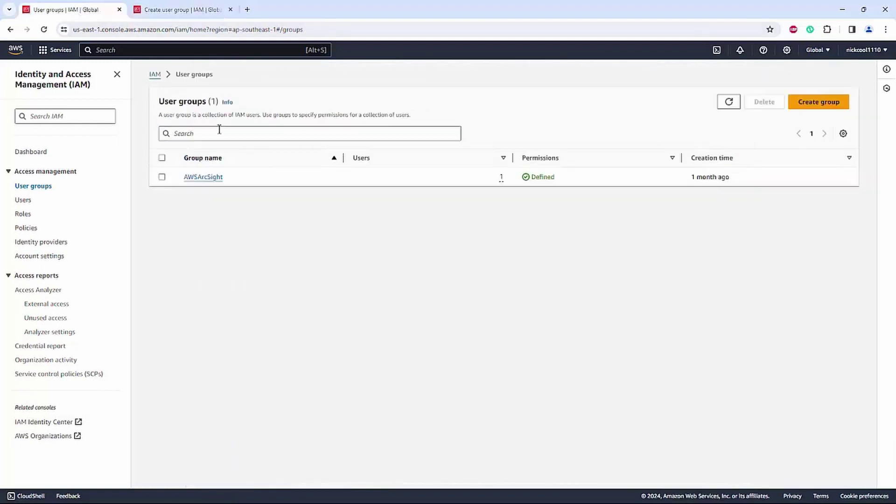
{"action": "left_click", "coordinate": [201, 179]}
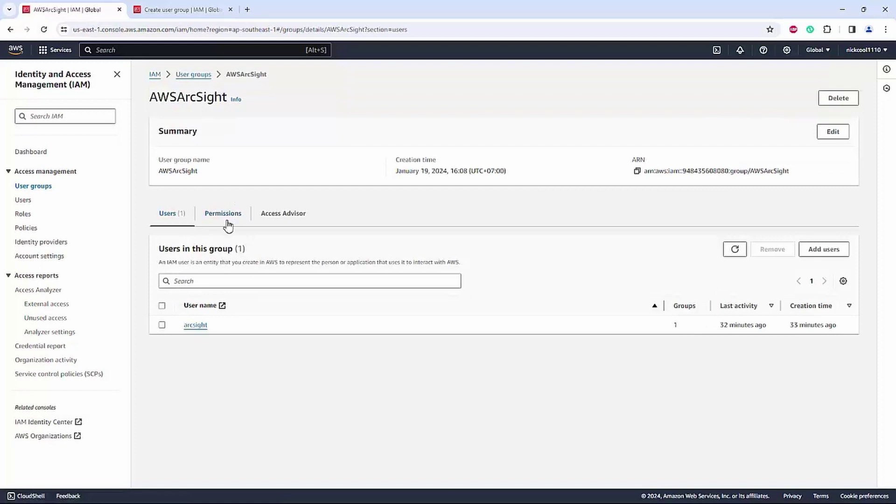
{"action": "left_click", "coordinate": [227, 221]}
{"action": "scroll", "coordinate": [220, 334], "scroll_direction": "down", "scroll_amount": 1}
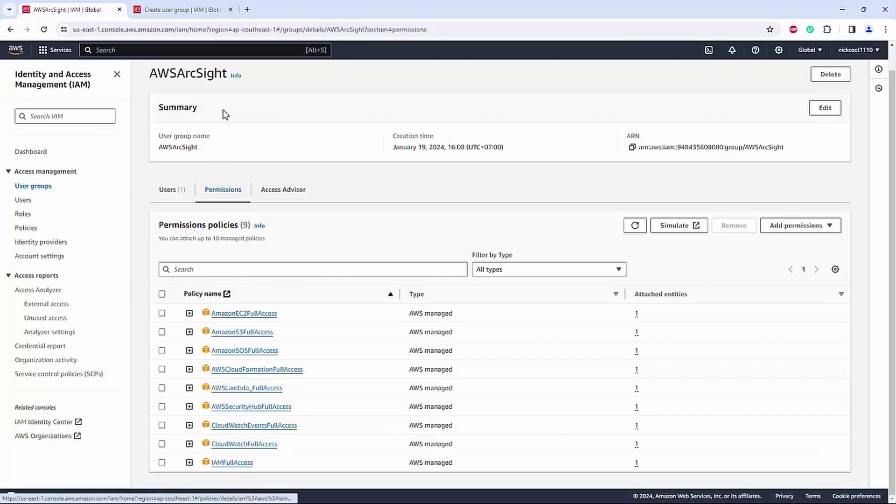
Step: Search 'EC2fu' and select AmazonEC2FullAccess for the test group, then show AWSArcSight's policies
{"action": "left_click", "coordinate": [182, 10]}
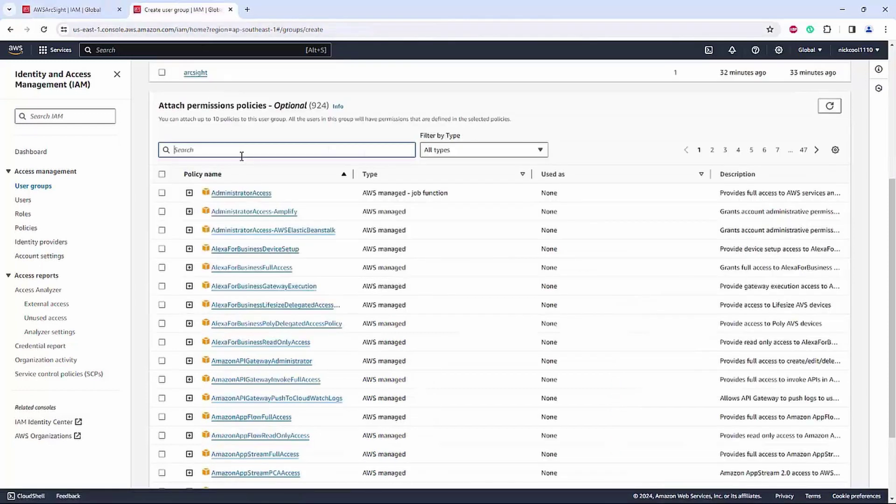
{"action": "type", "text": "EC2fu"}
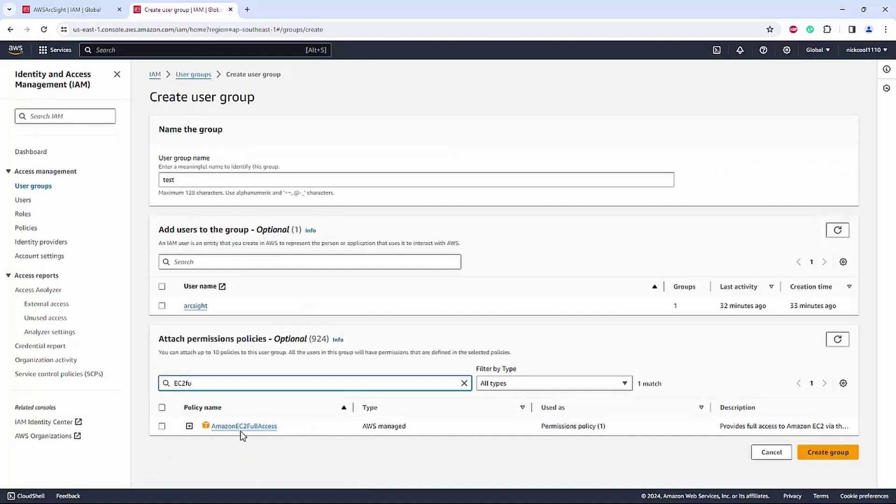
{"action": "left_click", "coordinate": [162, 426]}
{"action": "left_click", "coordinate": [77, 10]}
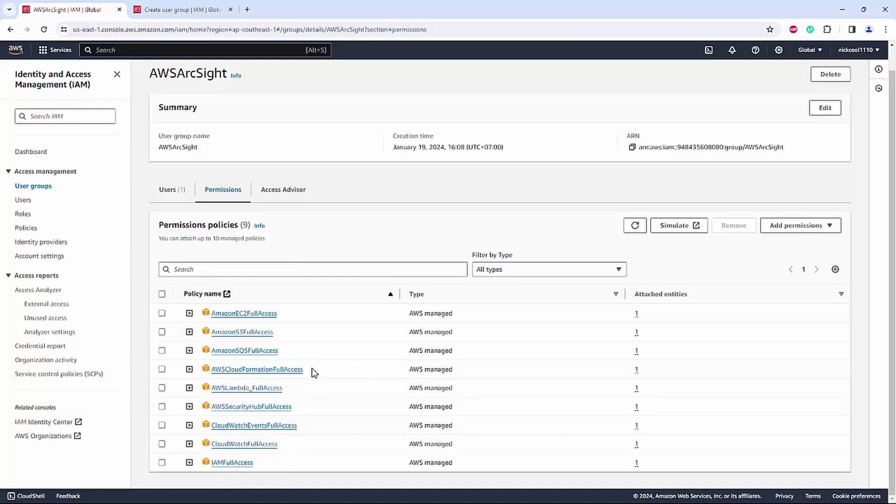
Step: Drop the draft group and start a new standalone IAM user with console access
{"action": "left_click", "coordinate": [231, 10]}
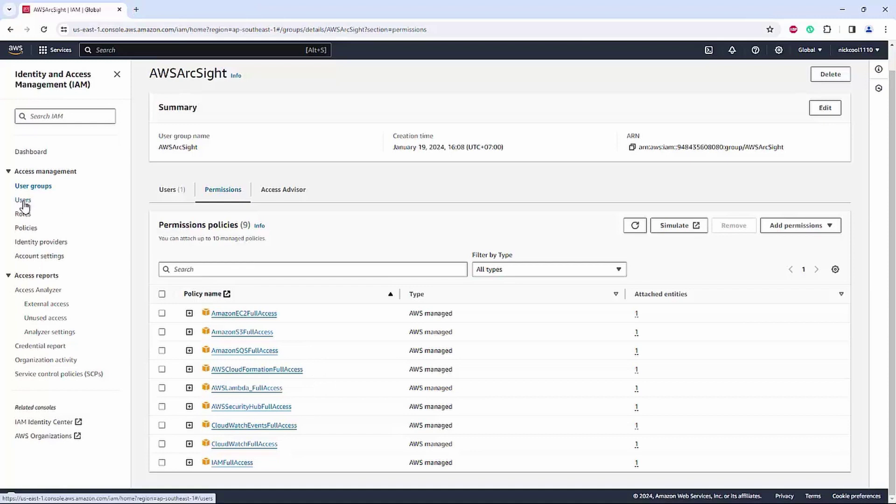
{"action": "left_click", "coordinate": [23, 201]}
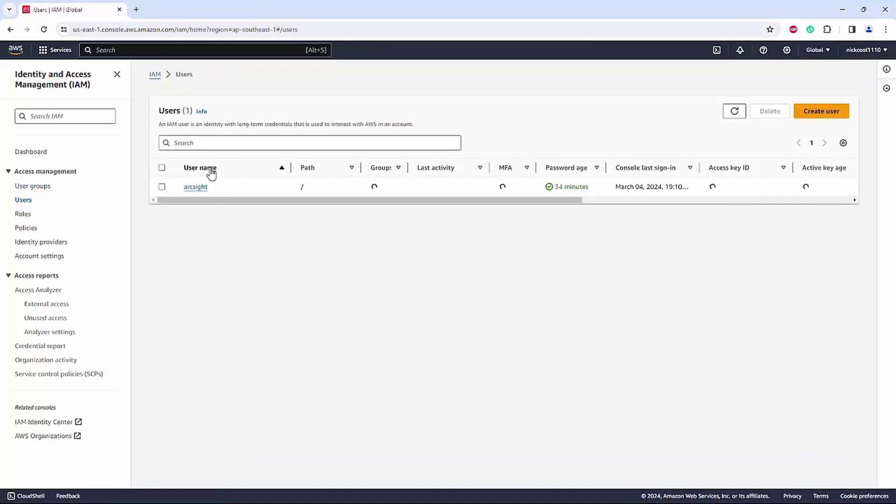
{"action": "left_click", "coordinate": [832, 114]}
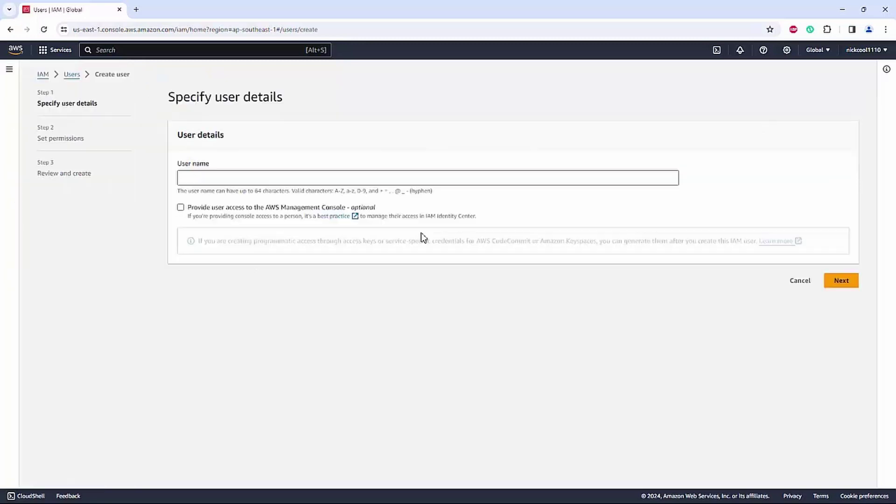
{"action": "left_click", "coordinate": [219, 180]}
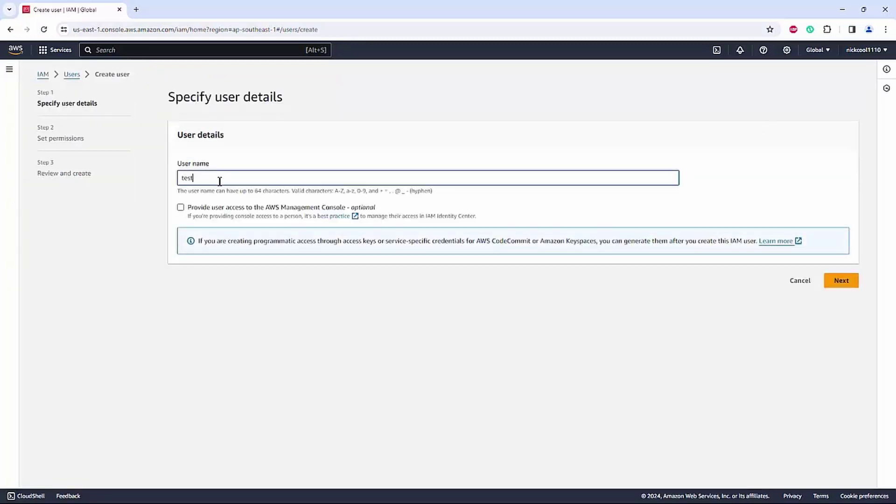
{"action": "left_click", "coordinate": [180, 208]}
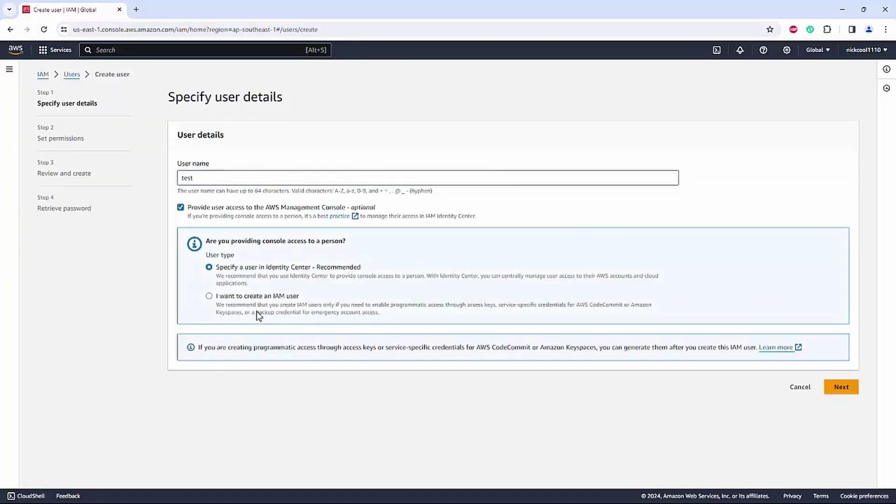
{"action": "left_click", "coordinate": [248, 298]}
Step: Give the new user a custom password and continue to the permissions step
{"action": "scroll", "coordinate": [275, 306], "scroll_direction": "down", "scroll_amount": 1}
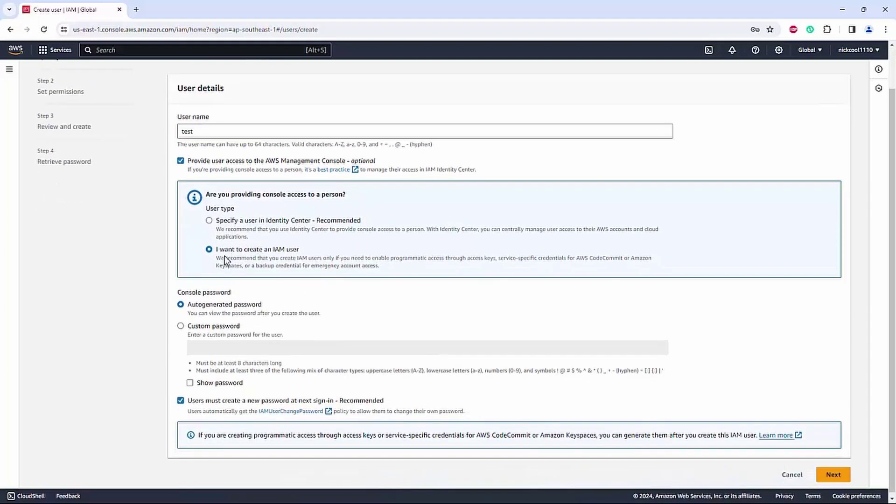
{"action": "scroll", "coordinate": [235, 323], "scroll_direction": "down", "scroll_amount": 1}
{"action": "left_click", "coordinate": [196, 325]}
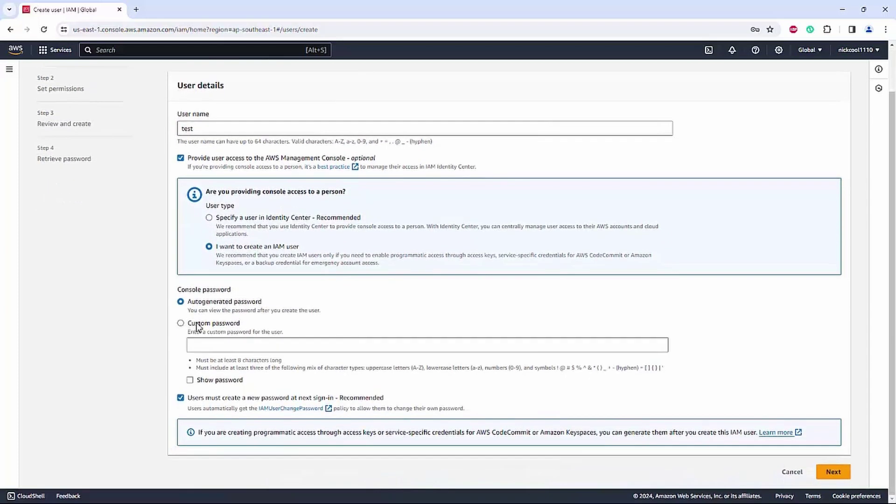
{"action": "left_click", "coordinate": [252, 347]}
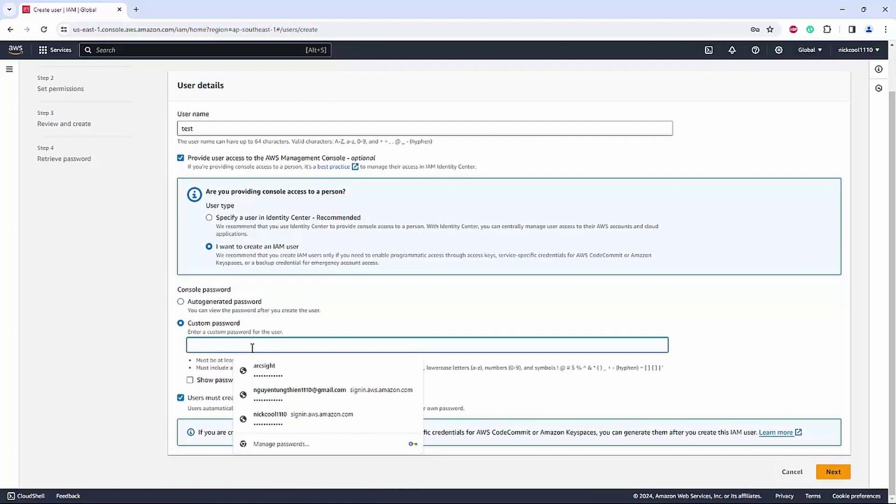
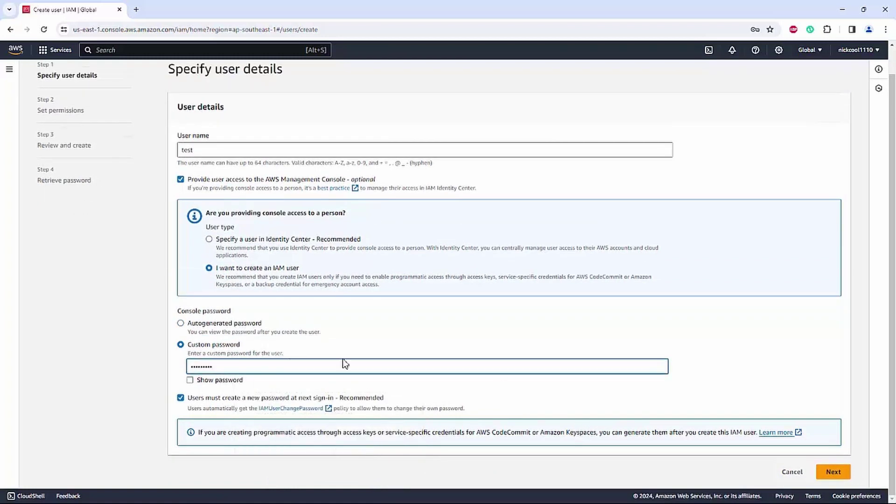
{"action": "left_click", "coordinate": [834, 472]}
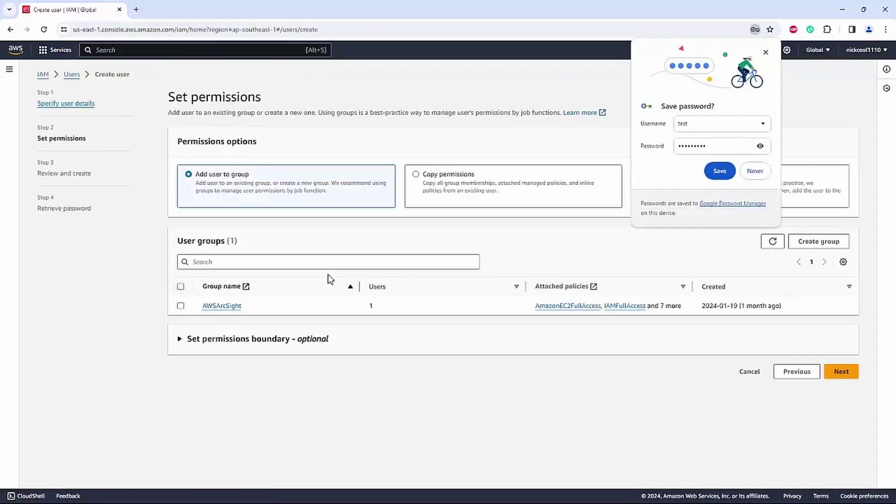
Step: Cancel the user creation and leave the page, back to the Users list
{"action": "left_click", "coordinate": [764, 172]}
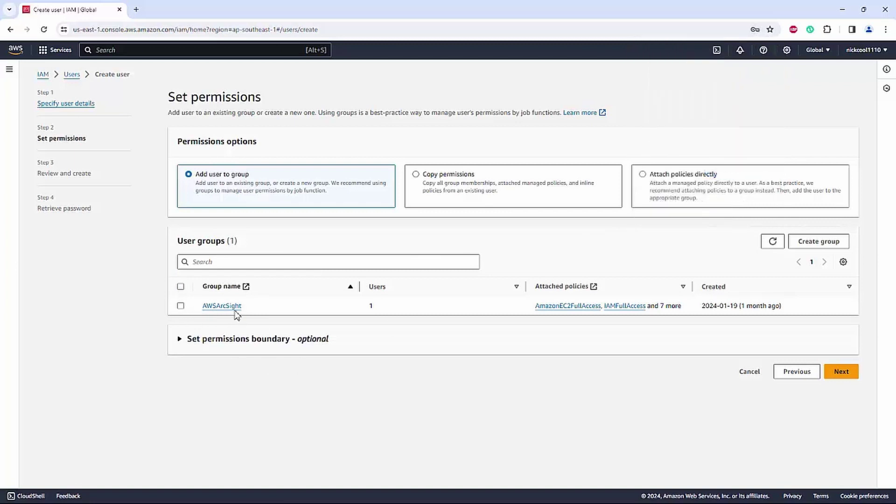
{"action": "left_click", "coordinate": [752, 373]}
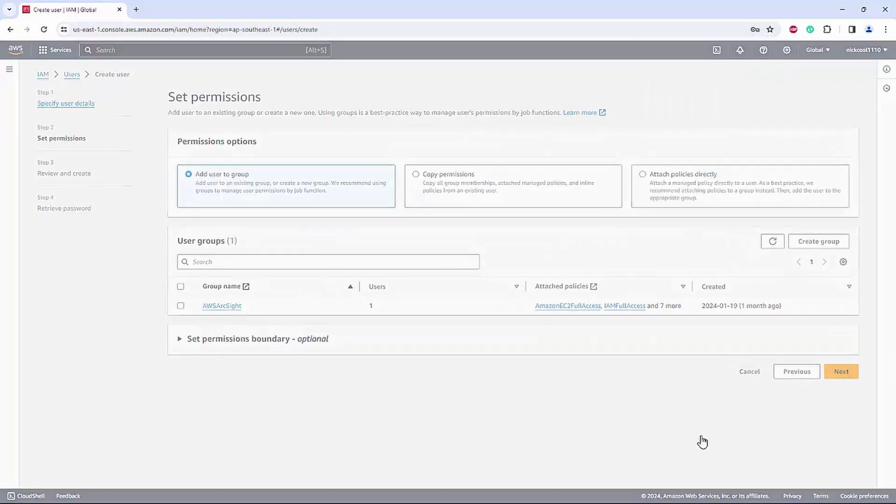
{"action": "left_click", "coordinate": [504, 318]}
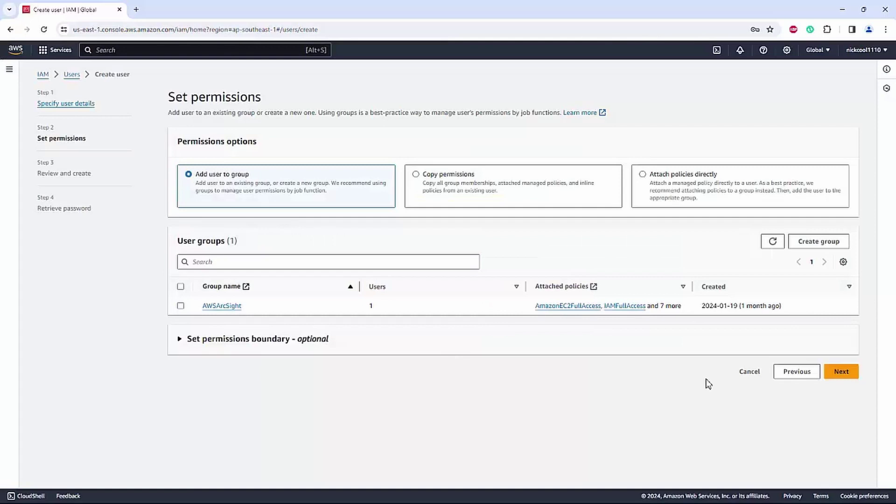
{"action": "left_click", "coordinate": [746, 374]}
{"action": "left_click", "coordinate": [551, 317]}
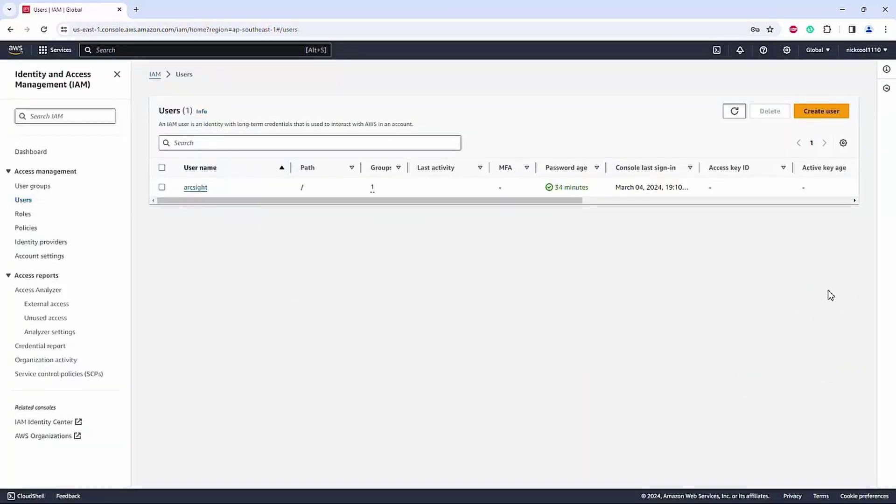
Step: Copy the account ID from the arcsight user's ARN, then sign out via the account menu
{"action": "left_click", "coordinate": [197, 187]}
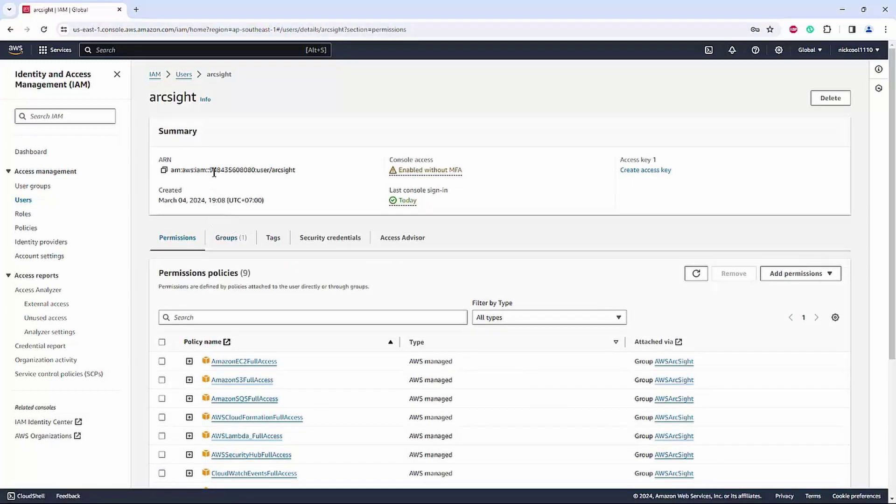
{"action": "left_click_drag", "start_coordinate": [209, 170], "coordinate": [256, 173]}
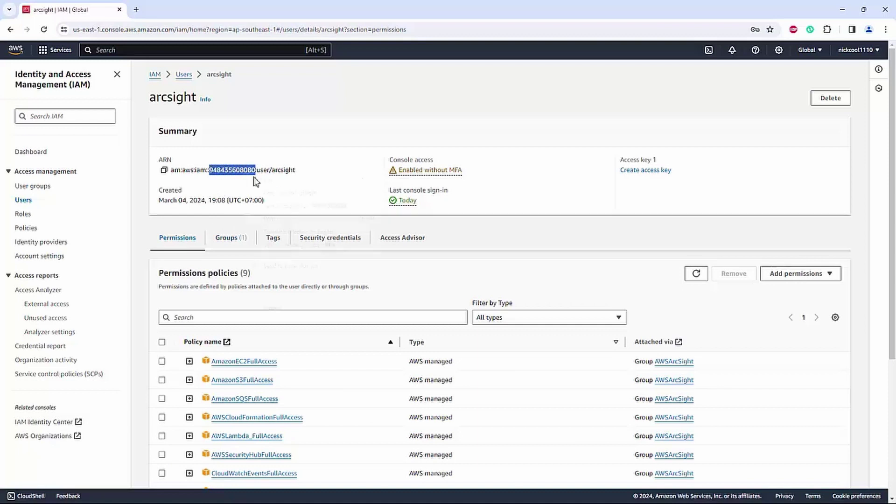
{"action": "right_click", "coordinate": [256, 178]}
{"action": "left_click", "coordinate": [280, 181]}
{"action": "left_click", "coordinate": [858, 50]}
{"action": "left_click", "coordinate": [859, 201]}
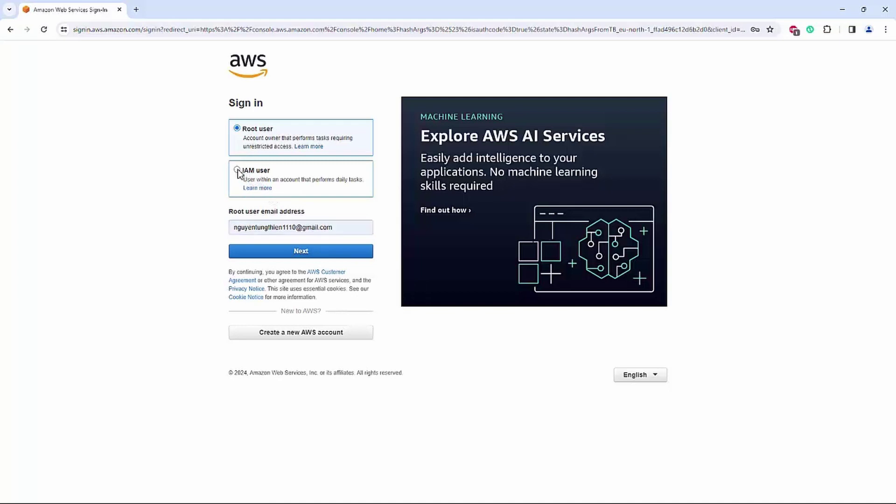
Step: Choose IAM user sign-in and paste the copied account ID as the account
{"action": "left_click", "coordinate": [239, 171]}
{"action": "left_click", "coordinate": [337, 228]}
{"action": "triple_click", "coordinate": [338, 227]}
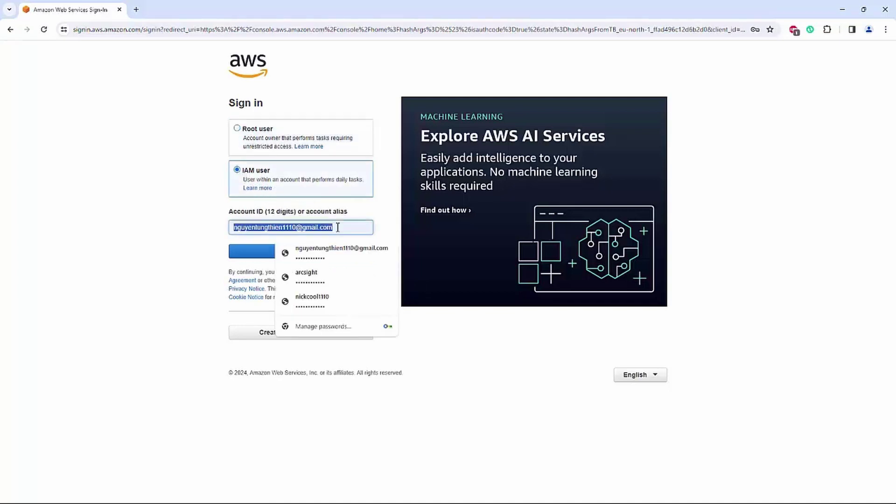
{"action": "key", "text": "ctrl+v"}
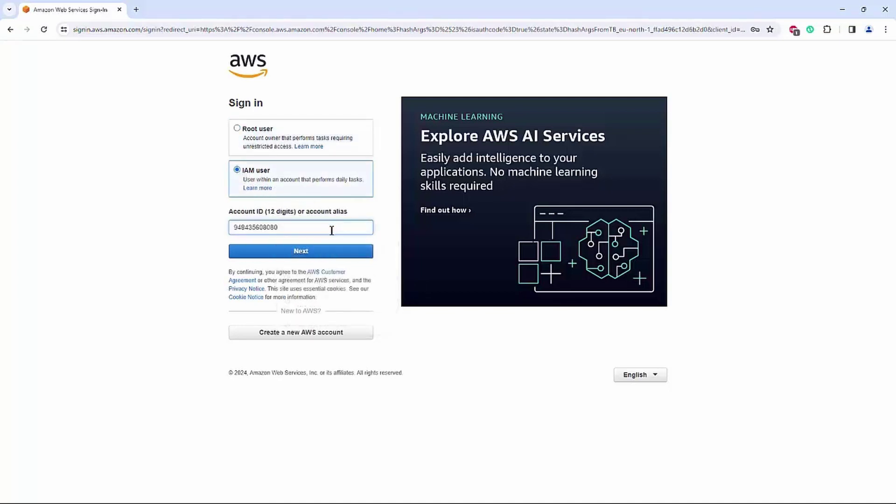
{"action": "left_click", "coordinate": [303, 256]}
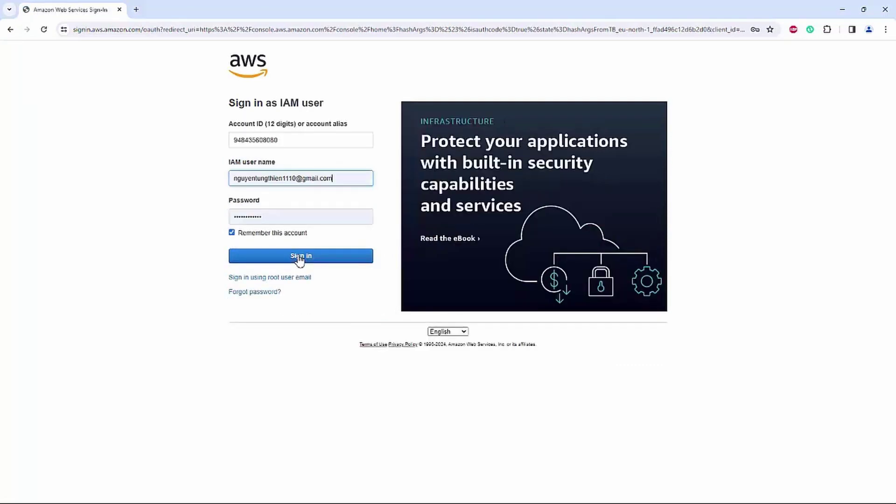
Step: Enter the IAM user name and its password, and sign in to Console Home
{"action": "left_click", "coordinate": [346, 179]}
{"action": "triple_click", "coordinate": [342, 180]}
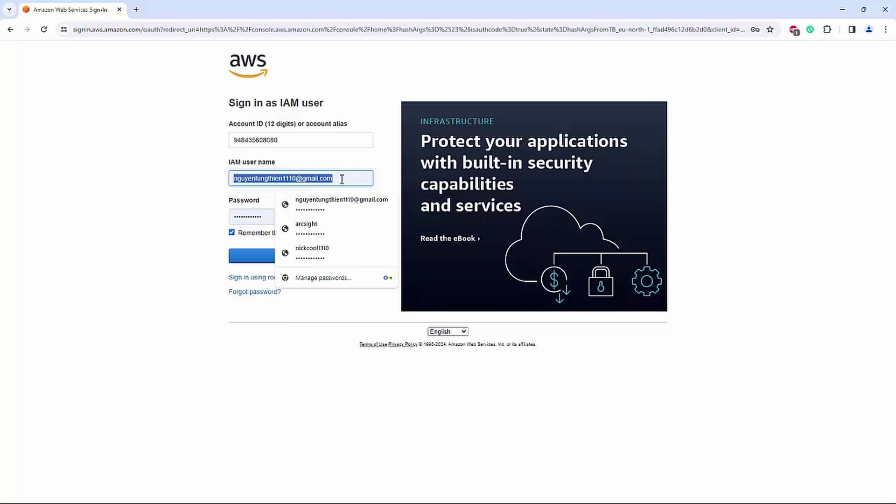
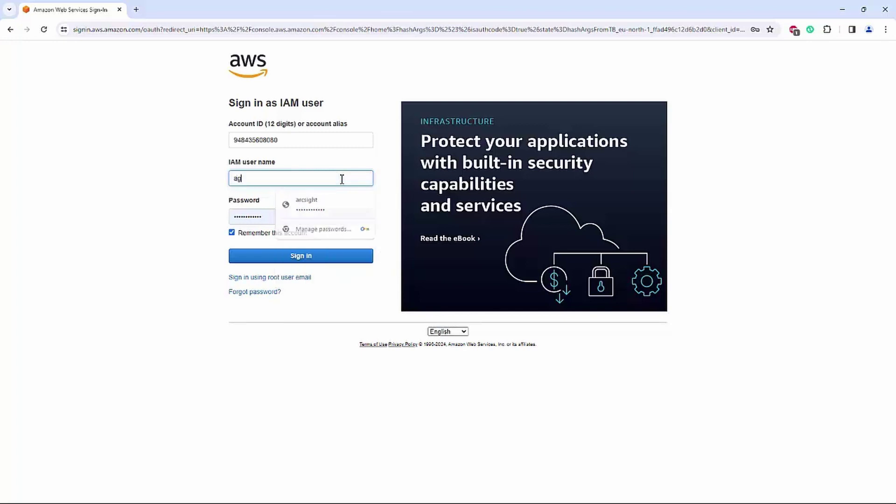
{"action": "key", "text": "BackSpace"}
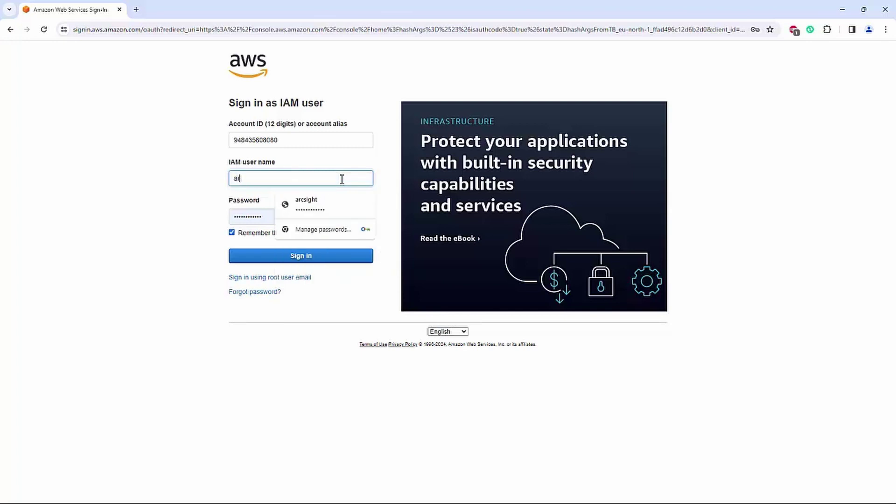
{"action": "key", "text": "BackSpace"}
{"action": "double_click", "coordinate": [265, 217]}
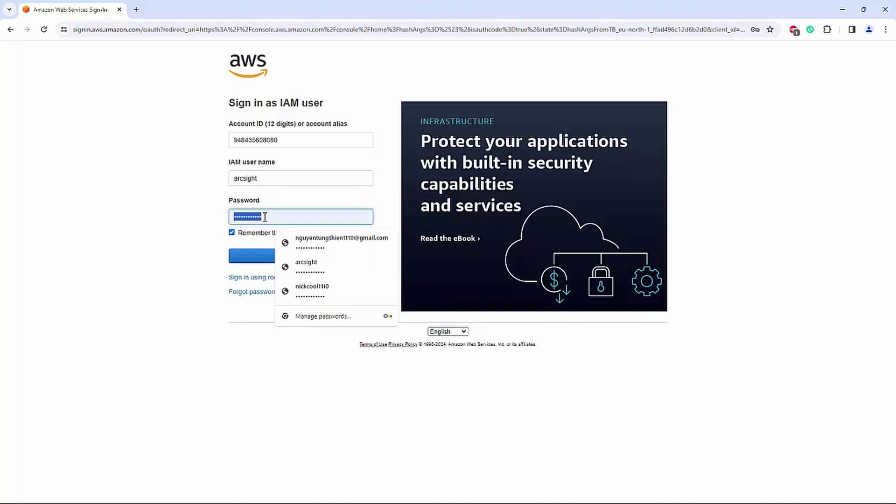
{"action": "key", "text": "BackSpace"}
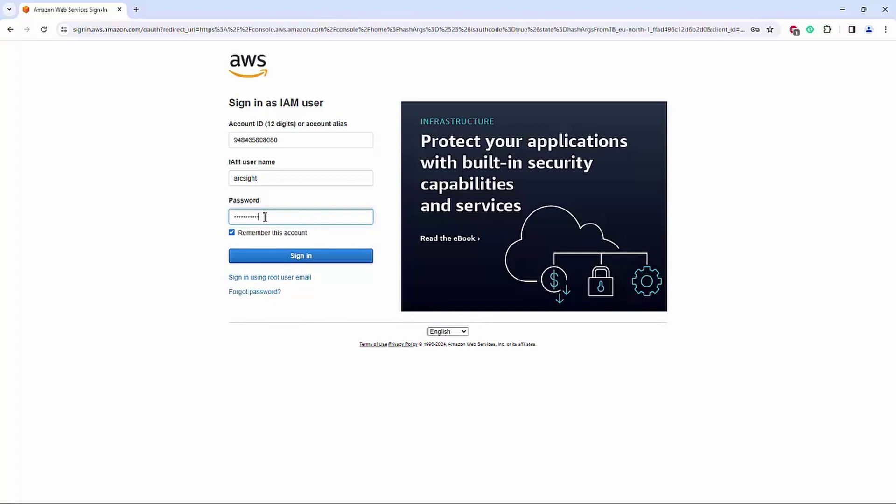
{"action": "left_click", "coordinate": [292, 257]}
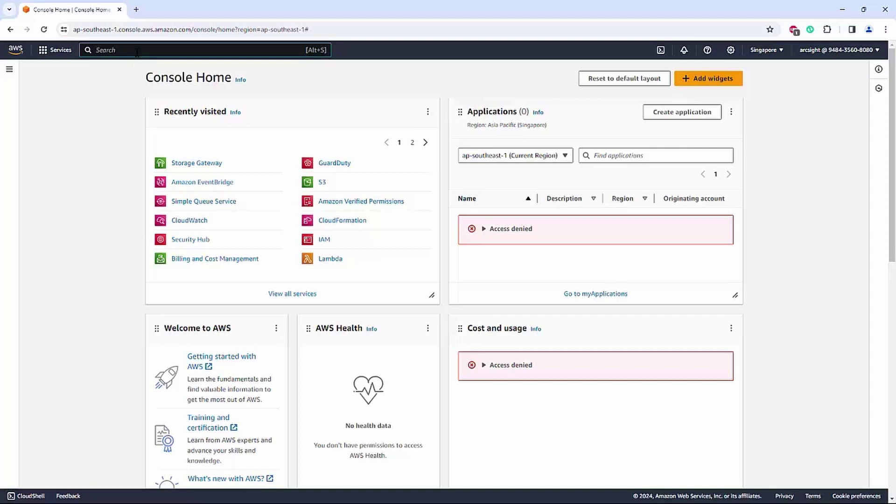
Step: Search 'VP' in the console search bar and open the VPC service dashboard
{"action": "left_click", "coordinate": [137, 50]}
{"action": "type", "text": "VPC"}
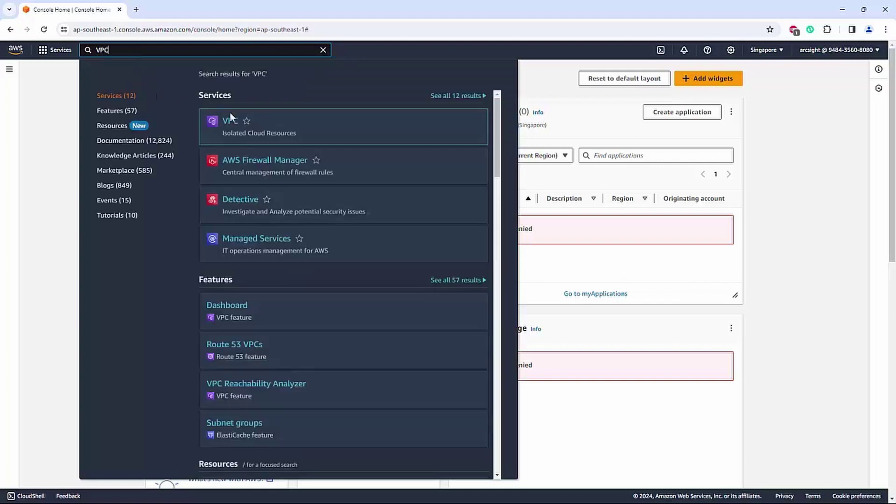
{"action": "left_click", "coordinate": [232, 123]}
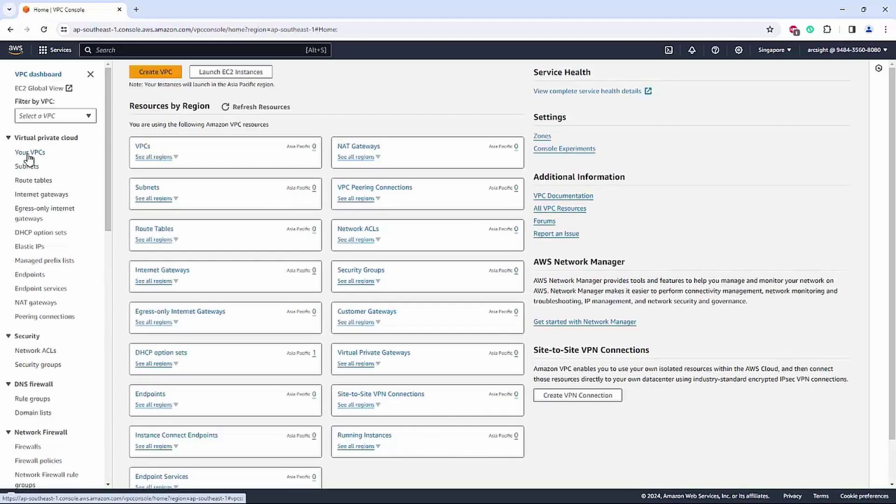
Step: Create the 'project' VPC via VPC and more, with four subnets and an S3 Gateway endpoint
{"action": "left_click", "coordinate": [157, 78]}
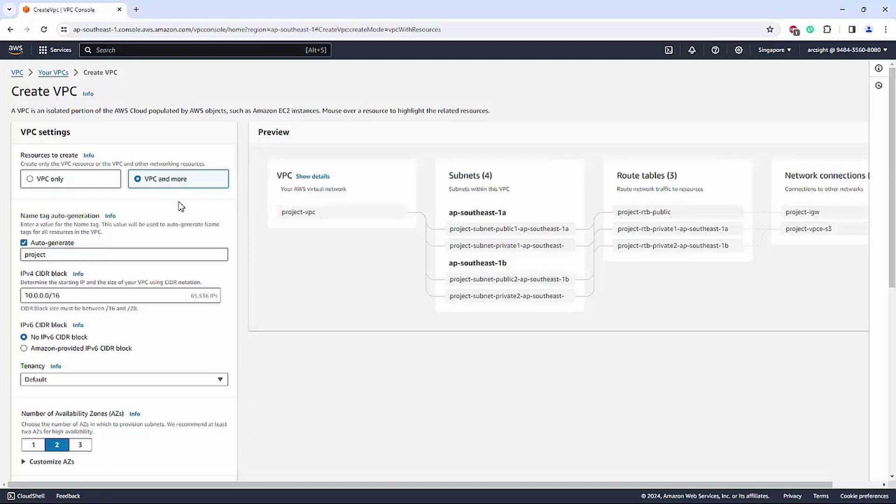
{"action": "scroll", "coordinate": [180, 206], "scroll_direction": "down", "scroll_amount": 2}
{"action": "scroll", "coordinate": [187, 249], "scroll_direction": "down", "scroll_amount": 5}
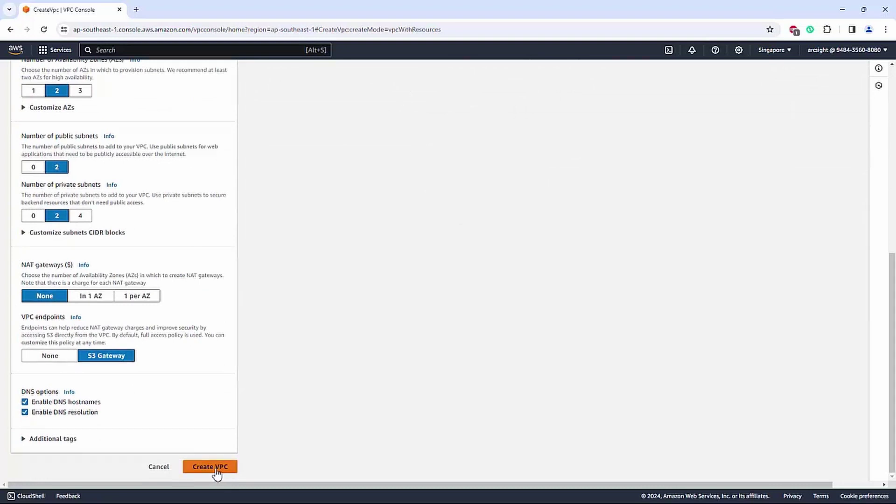
{"action": "left_click", "coordinate": [210, 467]}
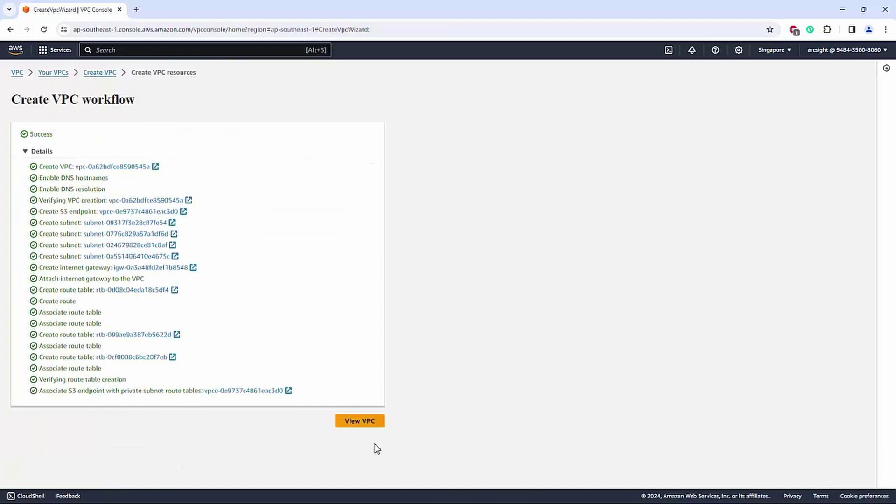
Step: View project-vpc's details, then go to the Security groups list
{"action": "left_click", "coordinate": [364, 424]}
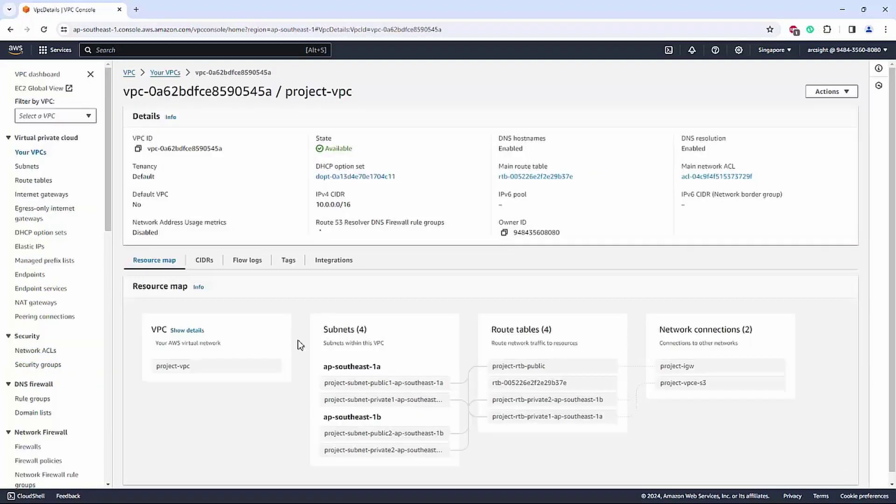
{"action": "scroll", "coordinate": [122, 347], "scroll_direction": "down", "scroll_amount": 1}
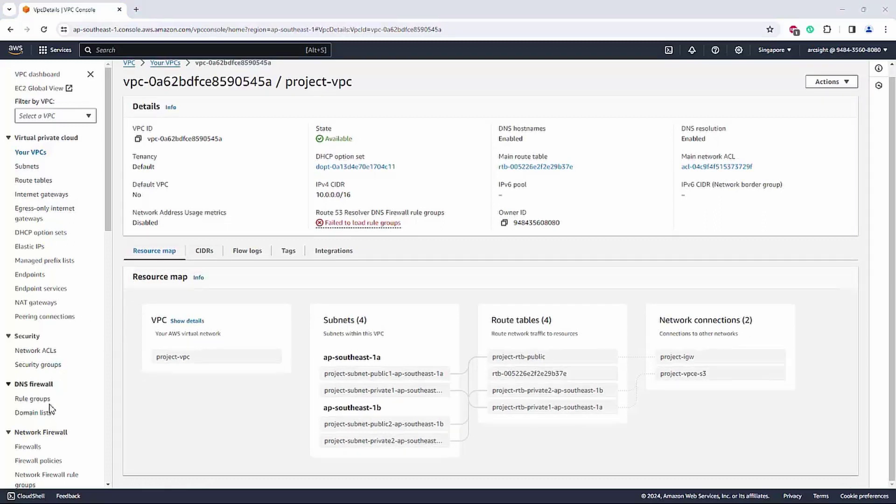
{"action": "left_click", "coordinate": [40, 366]}
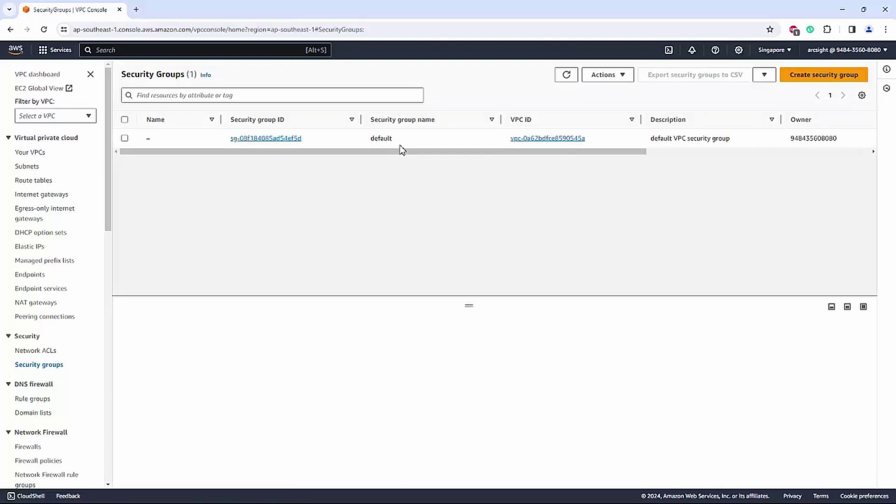
Step: Start security group ArcSightGroup, described 'Security group for ArcSight', attached to project-vpc
{"action": "left_click", "coordinate": [815, 80]}
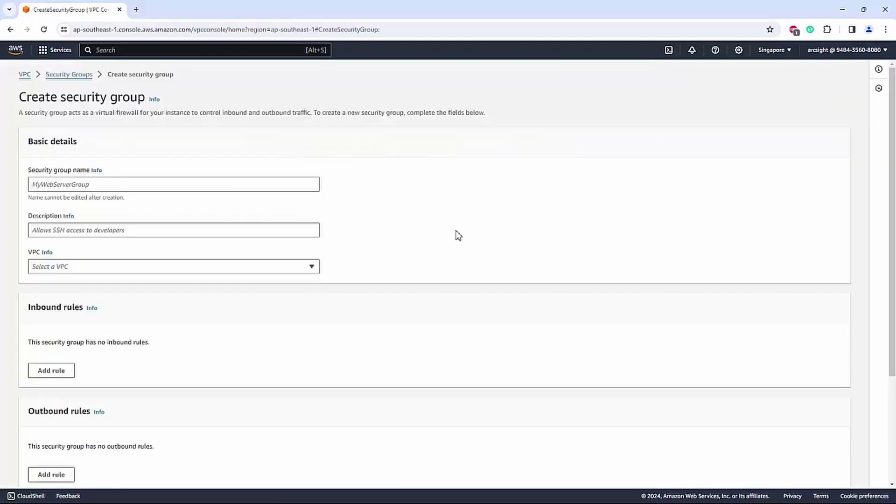
{"action": "left_click", "coordinate": [112, 187]}
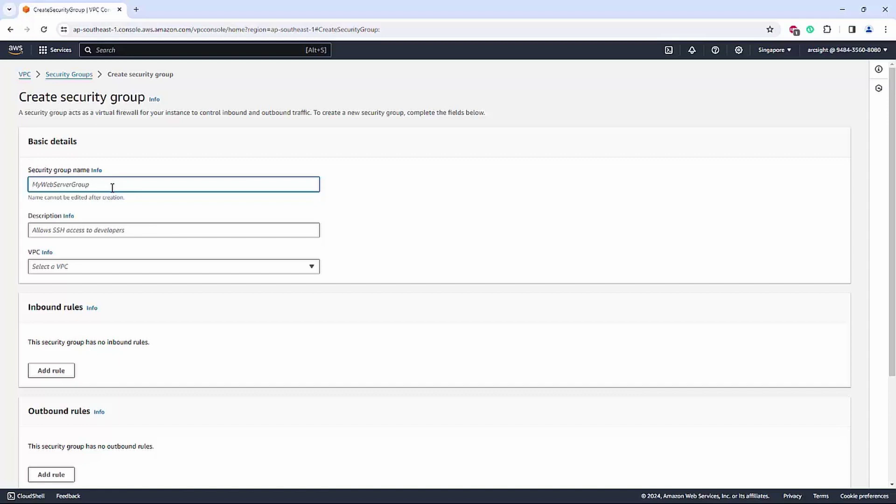
{"action": "type", "text": "ArcSightGroup"}
{"action": "left_click", "coordinate": [138, 232]}
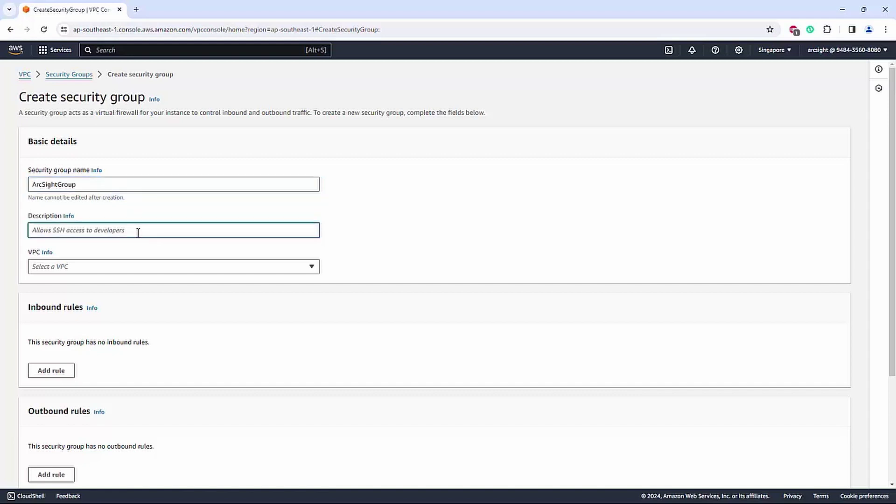
{"action": "type", "text": "Security group for ArcSight"}
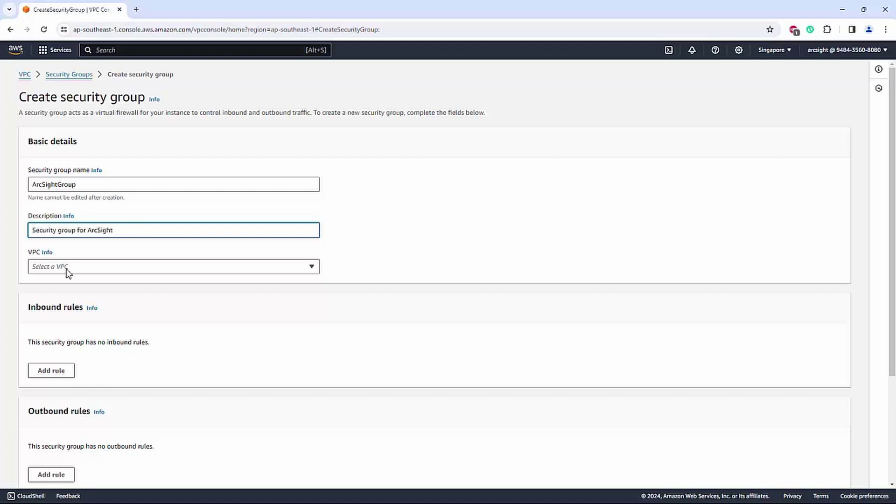
{"action": "left_click", "coordinate": [137, 275]}
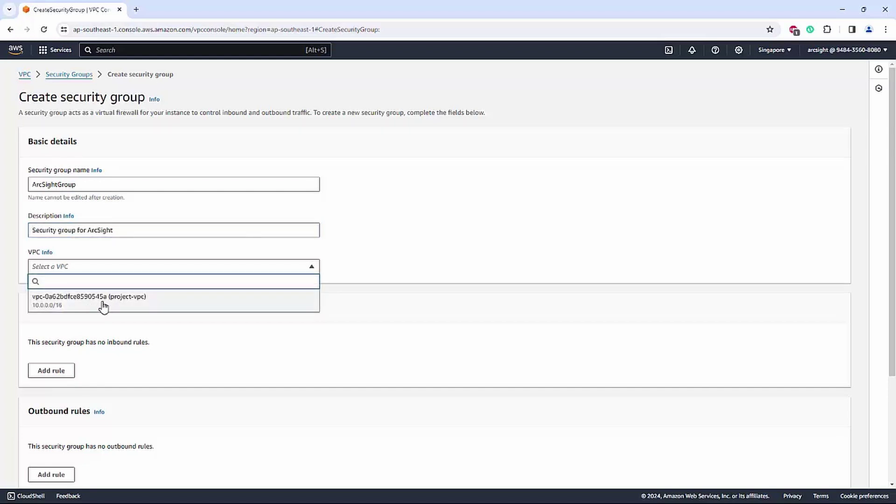
{"action": "left_click", "coordinate": [87, 307]}
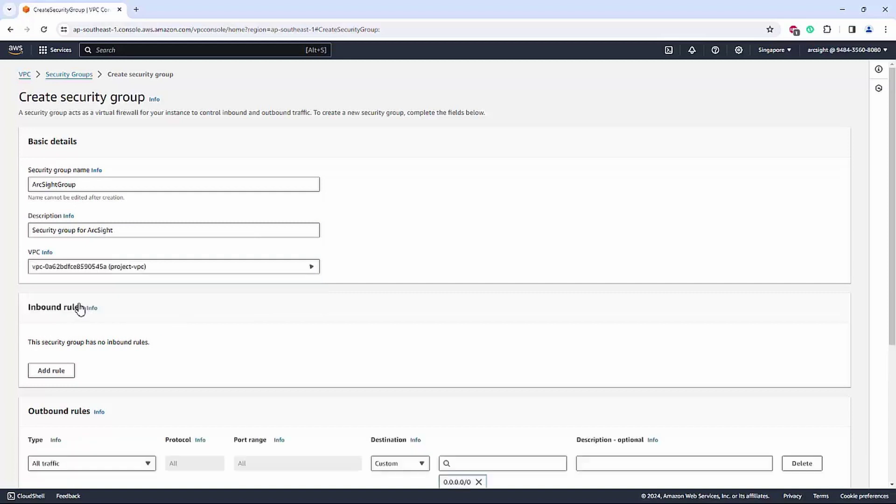
{"action": "scroll", "coordinate": [218, 334], "scroll_direction": "down", "scroll_amount": 2}
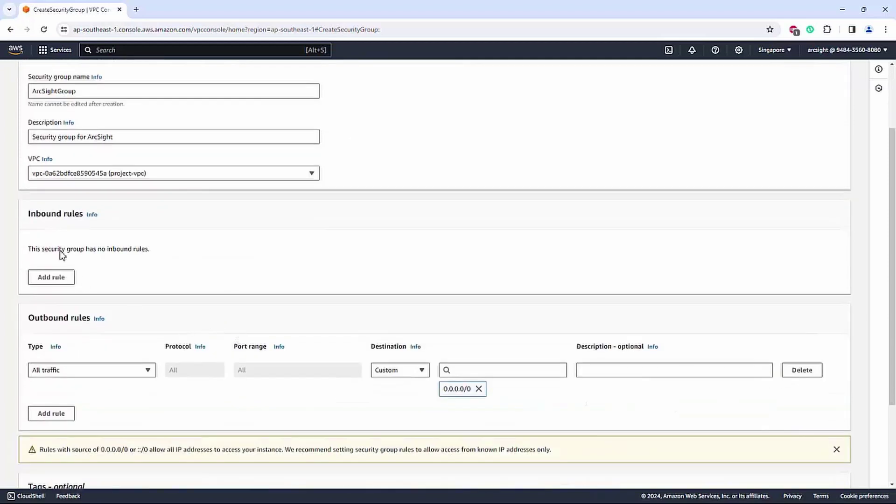
Step: Add a Custom TCP inbound rule with source Anywhere-IPv4 (0.0.0.0/0)
{"action": "left_click", "coordinate": [61, 278]}
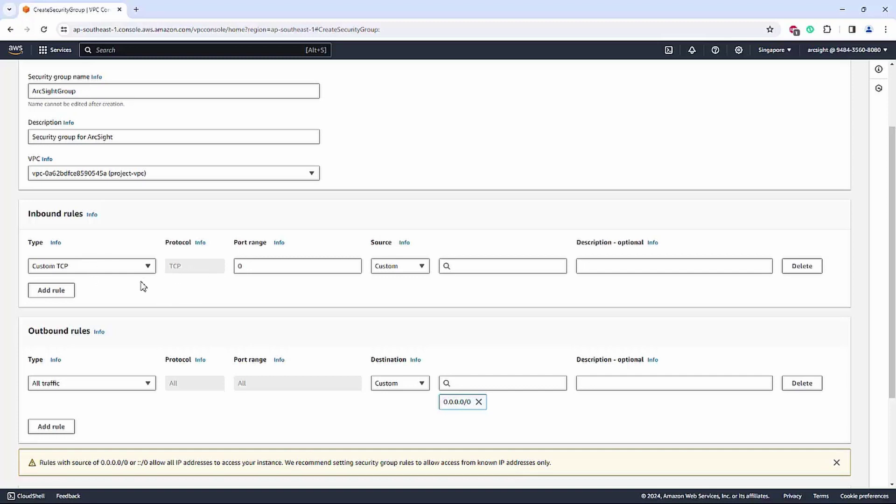
{"action": "left_click", "coordinate": [401, 273]}
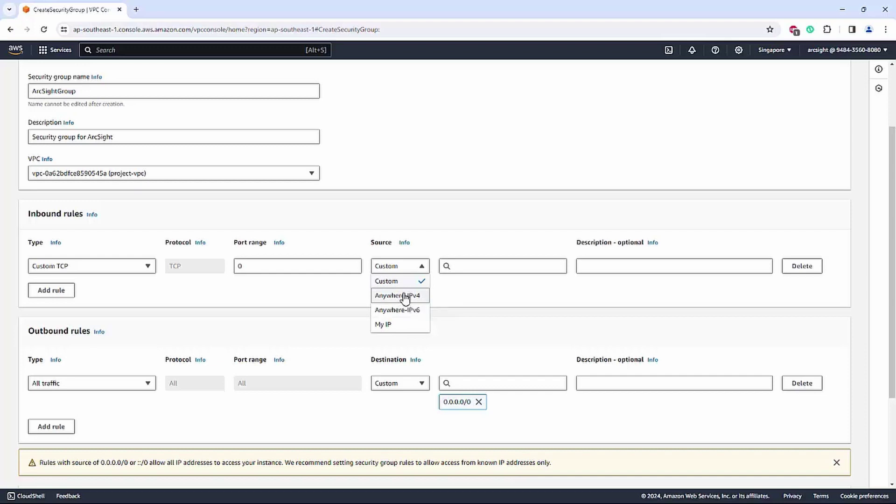
{"action": "left_click", "coordinate": [405, 296]}
{"action": "left_click", "coordinate": [141, 268]}
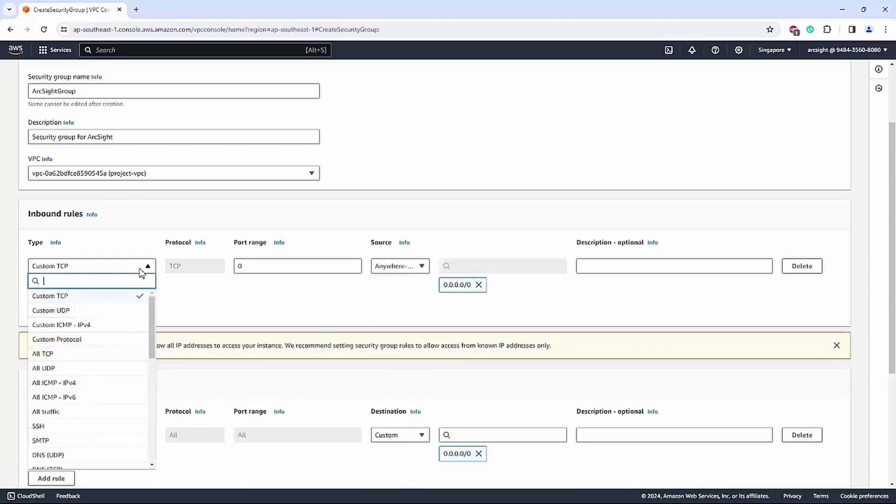
{"action": "left_click", "coordinate": [252, 294]}
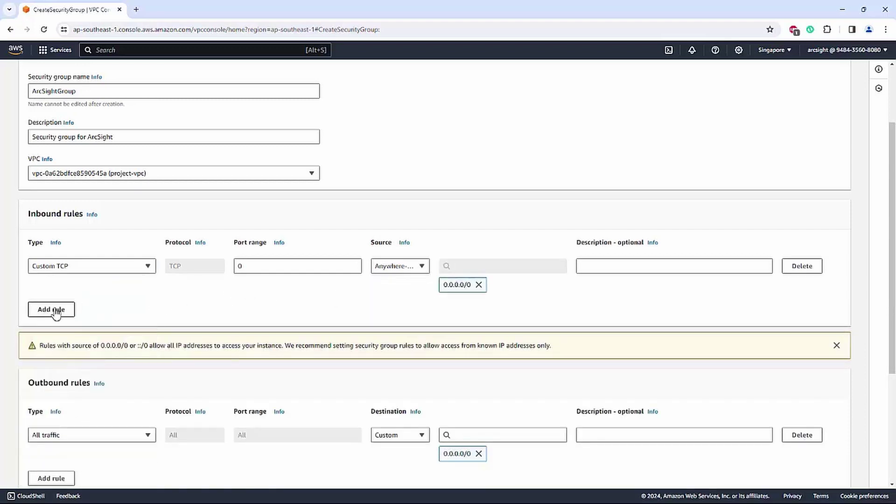
Step: Add a second Custom TCP rule from Anywhere-IPv6 (::/0), plus a third rule row
{"action": "left_click", "coordinate": [60, 311]}
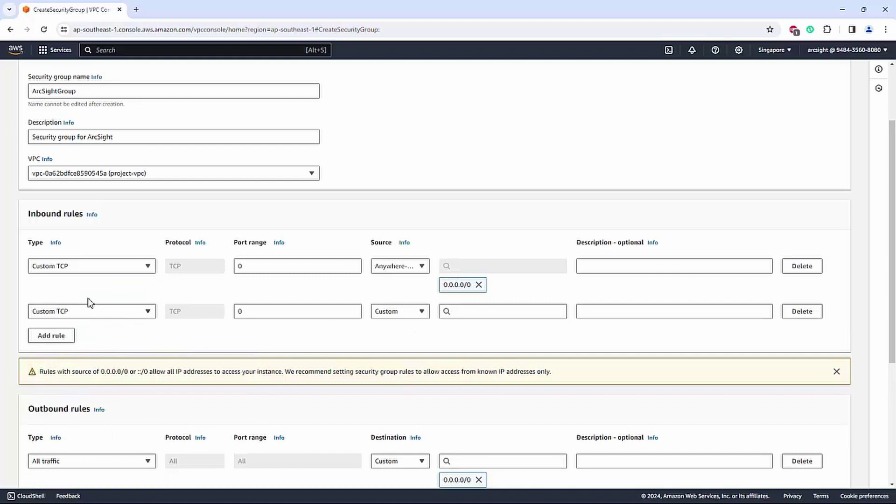
{"action": "left_click", "coordinate": [413, 314]}
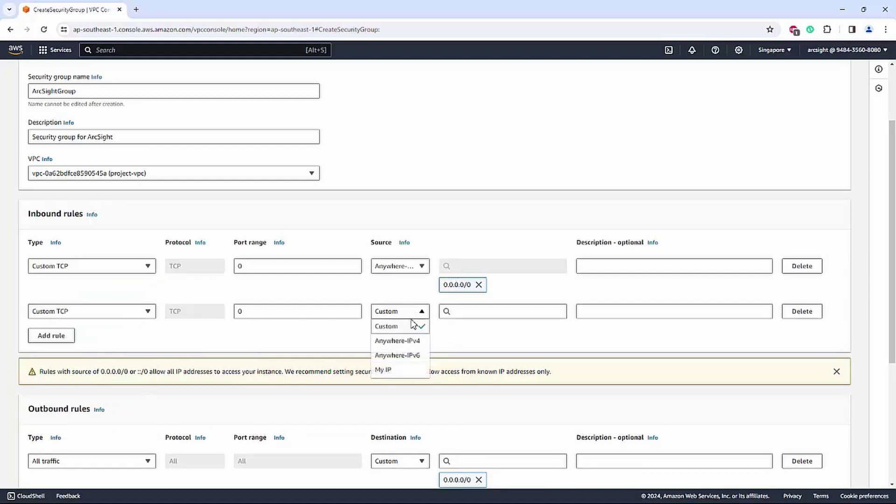
{"action": "left_click", "coordinate": [395, 357]}
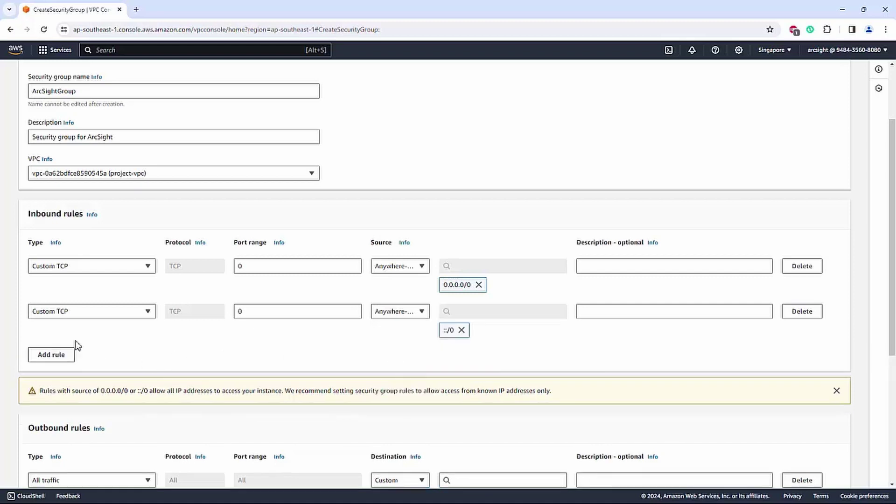
{"action": "left_click", "coordinate": [54, 356]}
{"action": "left_click", "coordinate": [94, 360]}
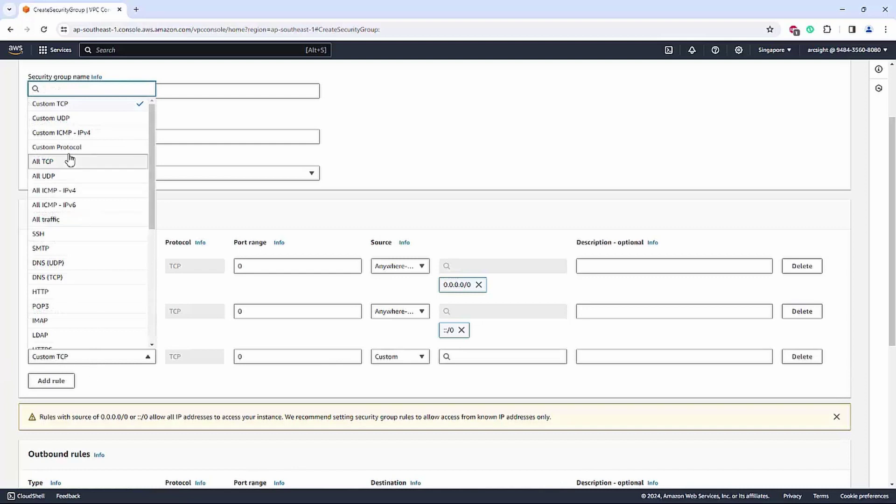
Step: Make the third and fourth rules SSH (port 22), from Anywhere-IPv4 and Anywhere-IPv6
{"action": "left_click", "coordinate": [74, 238]}
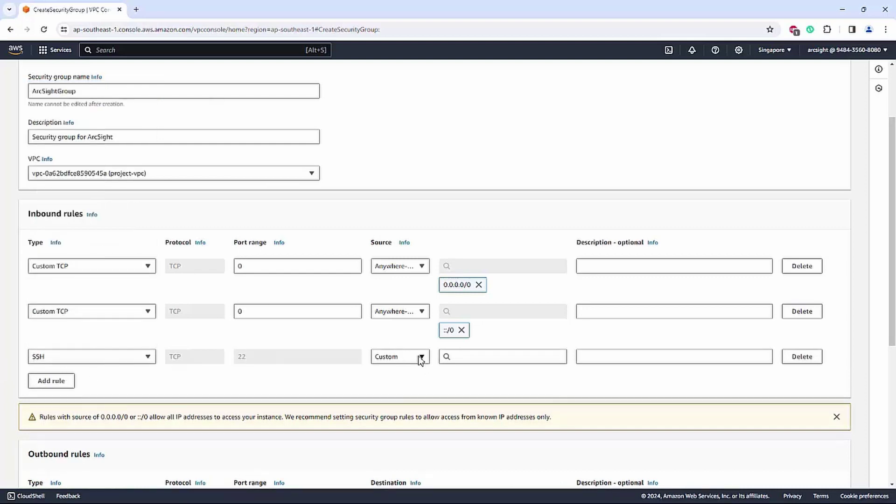
{"action": "left_click", "coordinate": [422, 357]}
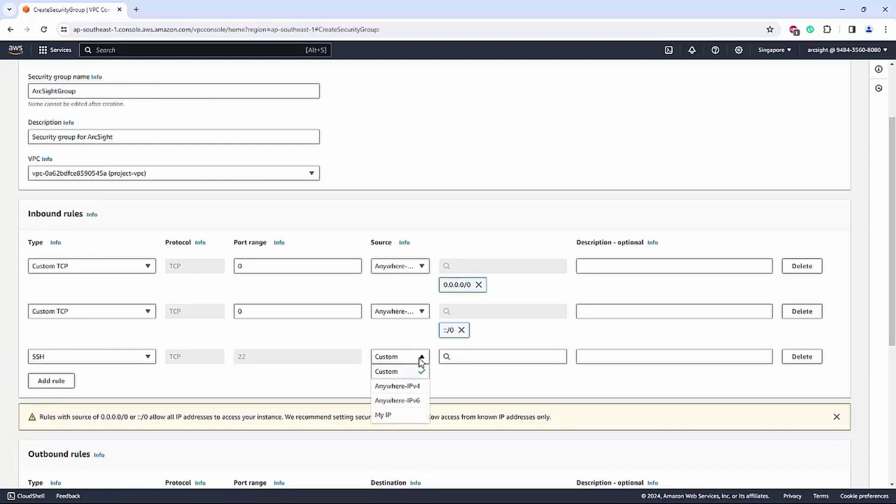
{"action": "left_click", "coordinate": [409, 386]}
{"action": "left_click", "coordinate": [51, 381]}
{"action": "left_click", "coordinate": [103, 402]}
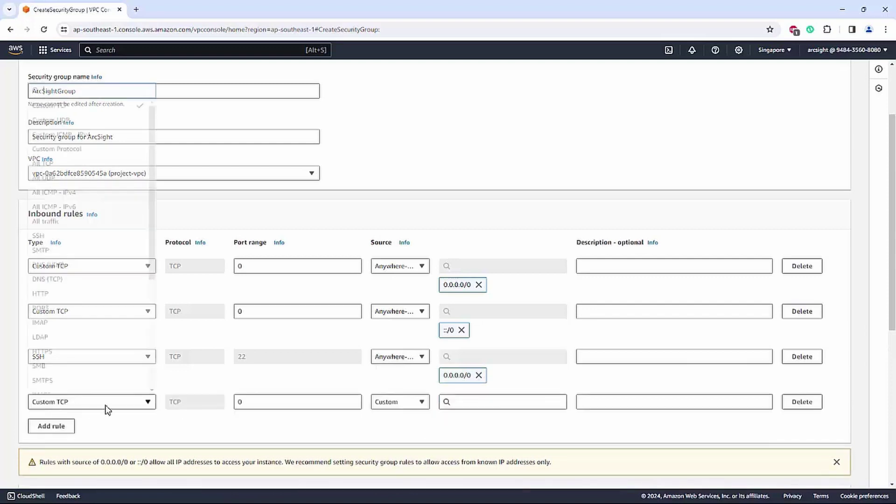
{"action": "left_click", "coordinate": [58, 236]}
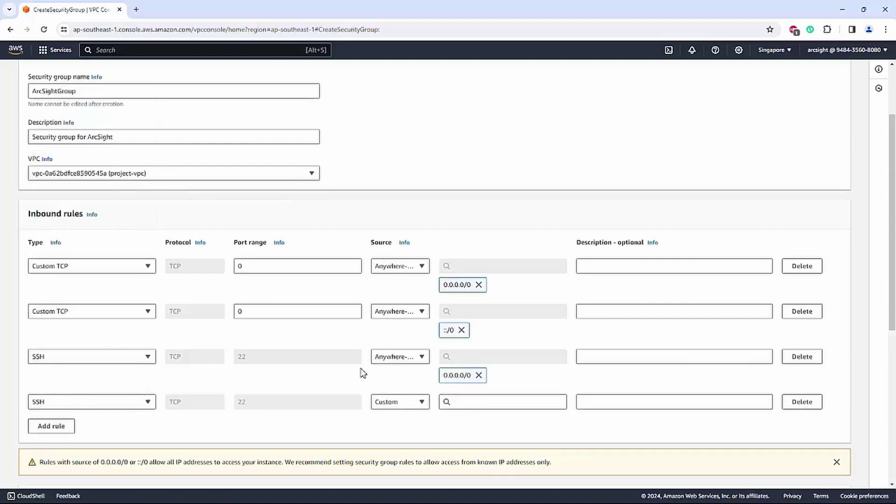
{"action": "left_click", "coordinate": [422, 405]}
{"action": "left_click", "coordinate": [395, 371]}
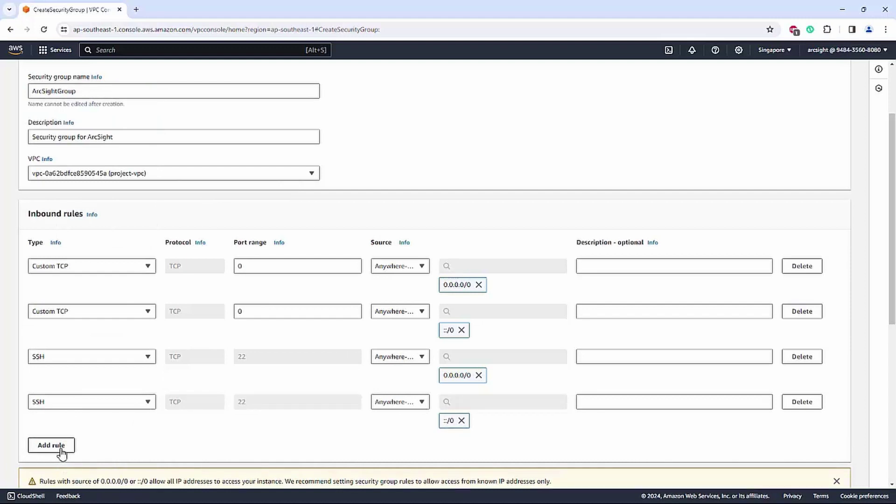
Step: Add fifth and sixth rules as RDP (port 3389), from Anywhere-IPv4 and Anywhere-IPv6
{"action": "left_click", "coordinate": [60, 449]}
{"action": "scroll", "coordinate": [80, 453], "scroll_direction": "down", "scroll_amount": 2}
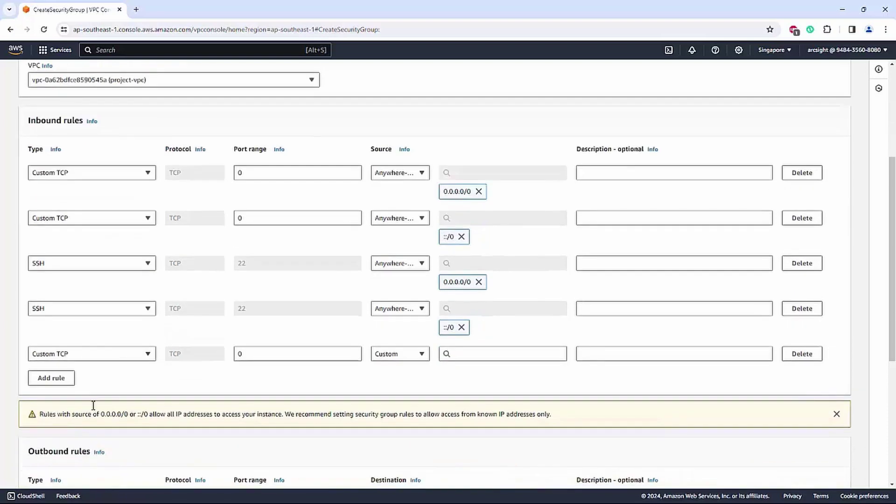
{"action": "left_click", "coordinate": [110, 354]}
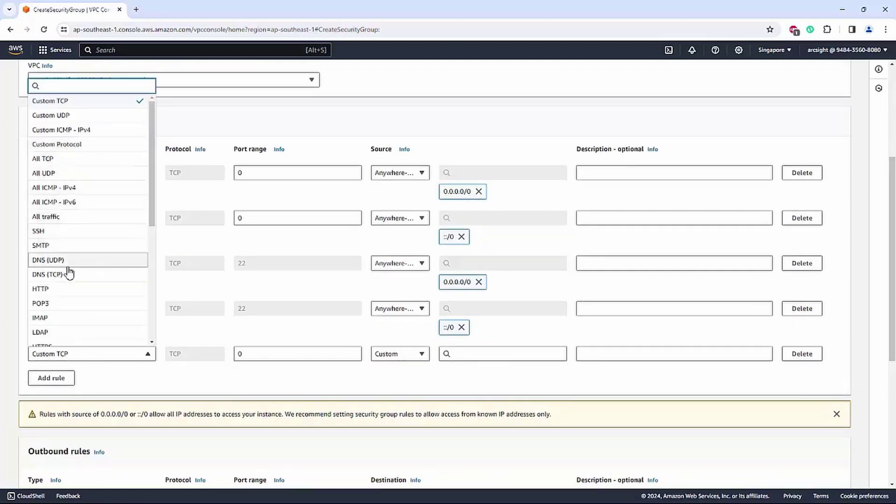
{"action": "scroll", "coordinate": [65, 268], "scroll_direction": "down", "scroll_amount": 4}
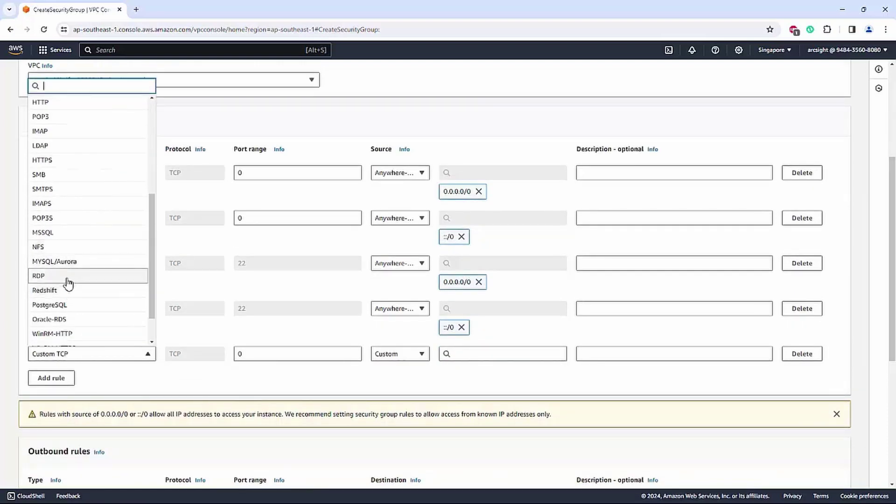
{"action": "left_click", "coordinate": [66, 278]}
{"action": "left_click", "coordinate": [412, 362]}
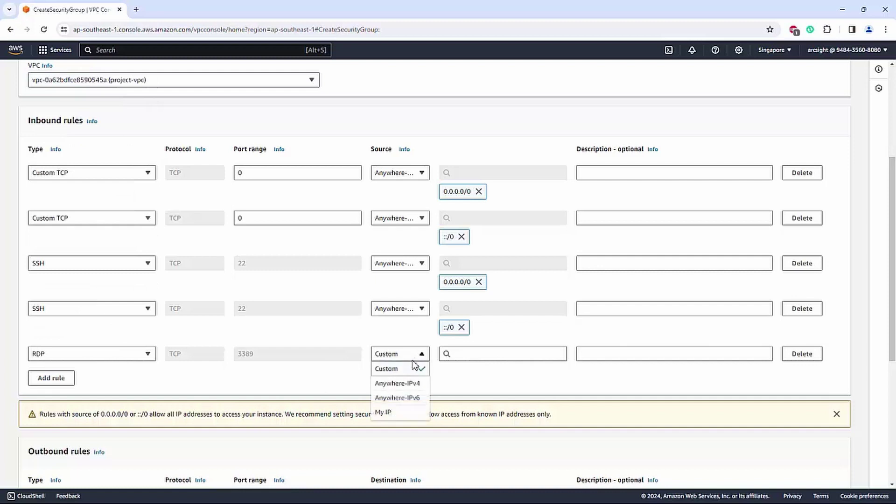
{"action": "left_click", "coordinate": [402, 381]}
{"action": "left_click", "coordinate": [52, 397]}
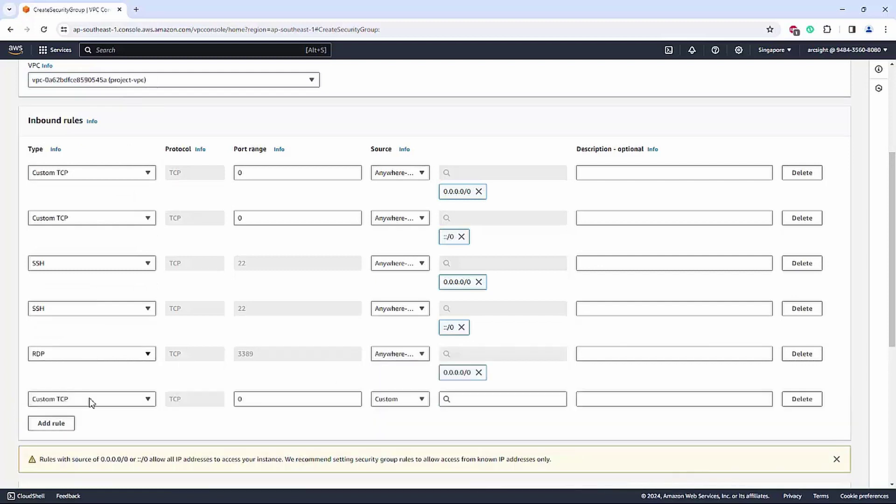
{"action": "left_click", "coordinate": [89, 400]}
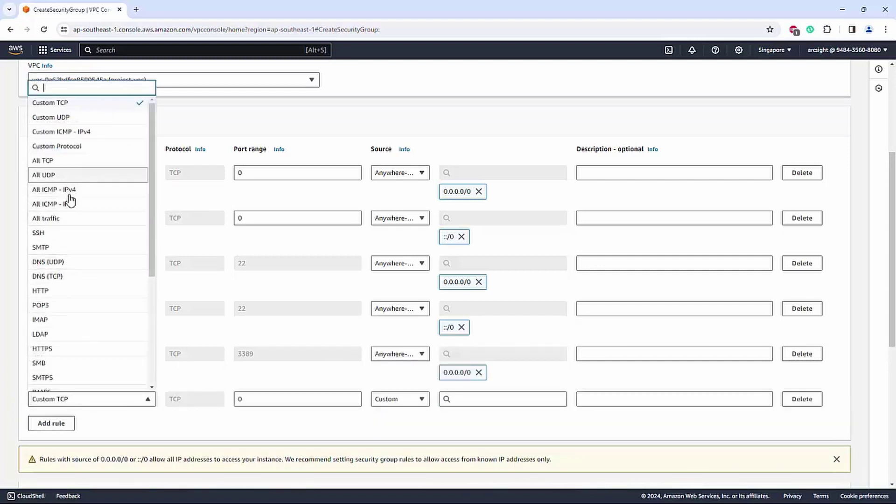
{"action": "scroll", "coordinate": [77, 231], "scroll_direction": "down", "scroll_amount": 3}
{"action": "scroll", "coordinate": [79, 238], "scroll_direction": "down", "scroll_amount": 1}
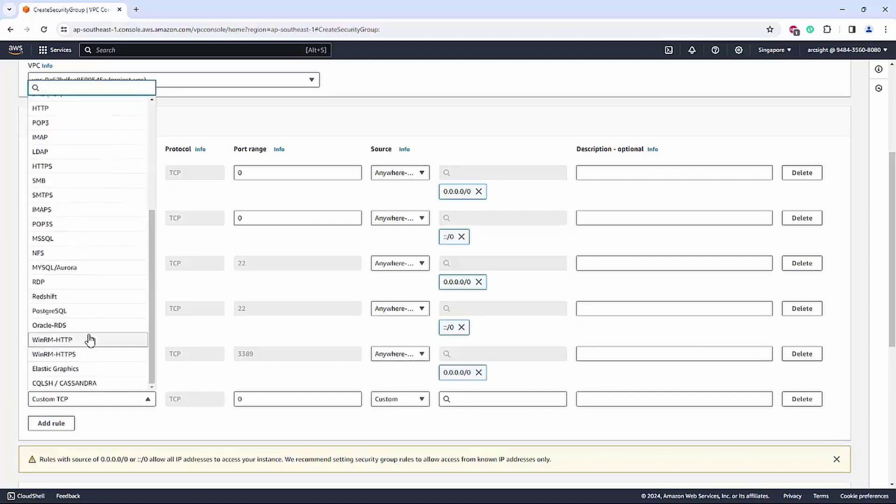
{"action": "left_click", "coordinate": [69, 283]}
{"action": "left_click", "coordinate": [401, 400]}
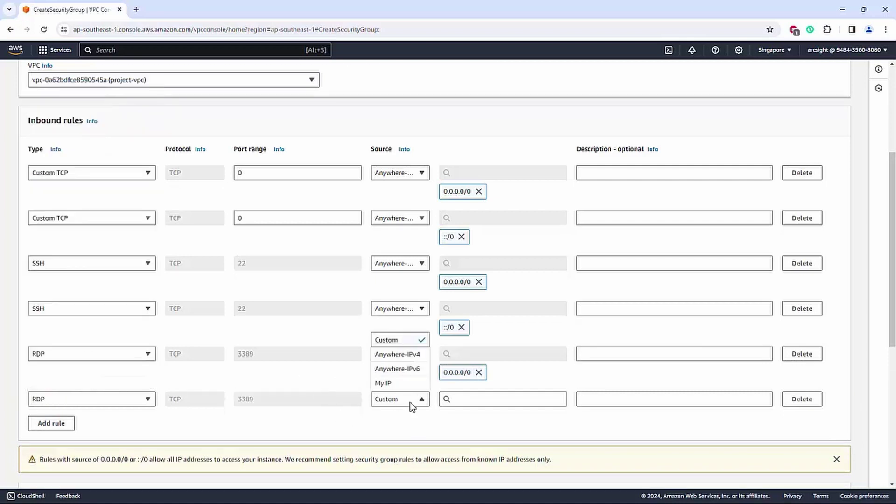
{"action": "left_click", "coordinate": [398, 370]}
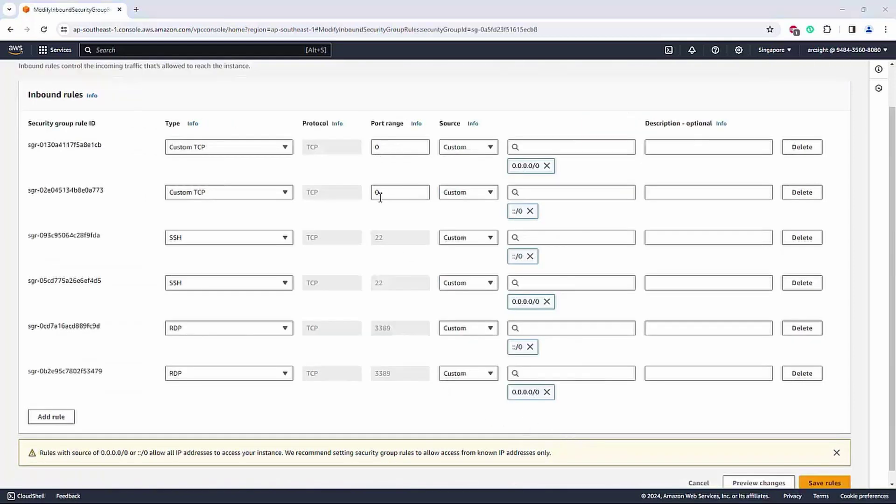
Step: Set both Custom TCP inbound rules (IPv4 and IPv6) to port 1999 and save the rules
{"action": "left_click", "coordinate": [394, 149]}
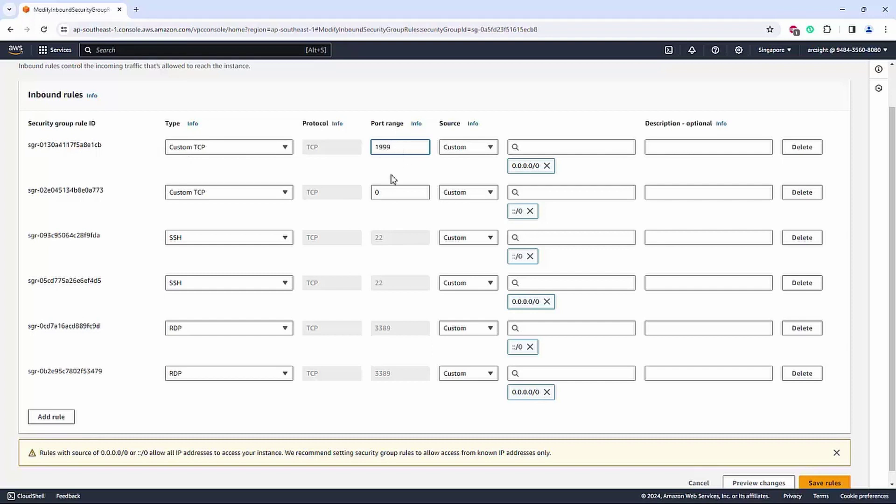
{"action": "left_click", "coordinate": [394, 195]}
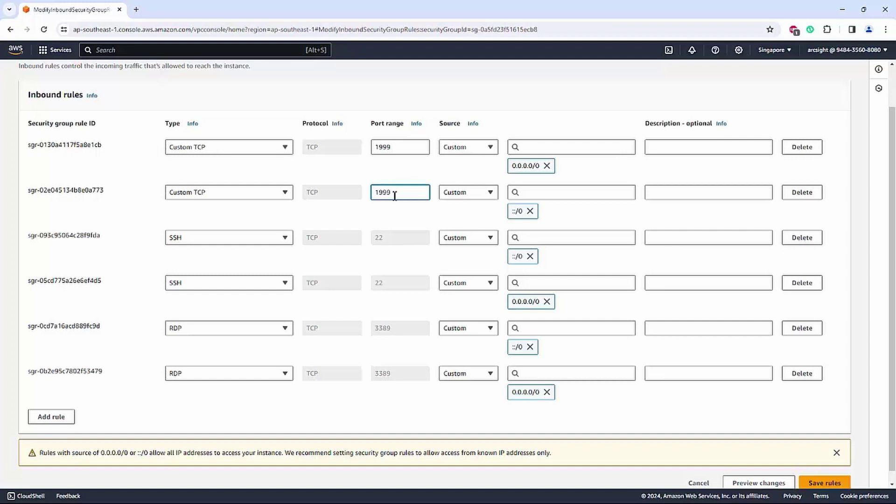
{"action": "left_click", "coordinate": [825, 484]}
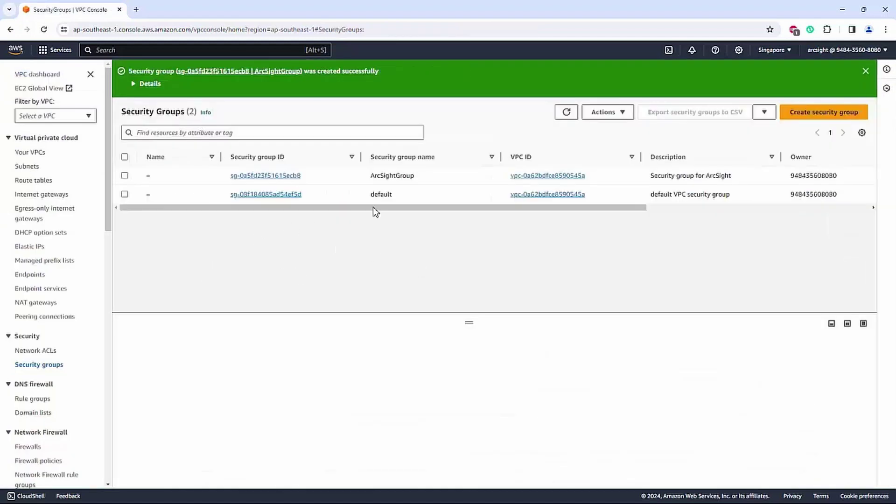
Step: Select the ArcSightGroup row in the Security Groups list to show its details
{"action": "left_click_drag", "start_coordinate": [413, 179], "coordinate": [381, 176]}
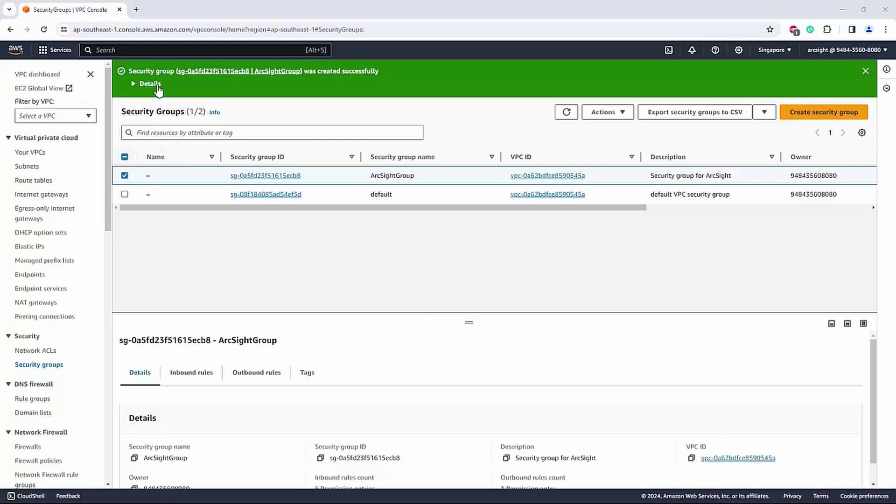
Step: Go to EC2 from the Services menu and name the new instance Public1
{"action": "left_click", "coordinate": [58, 51]}
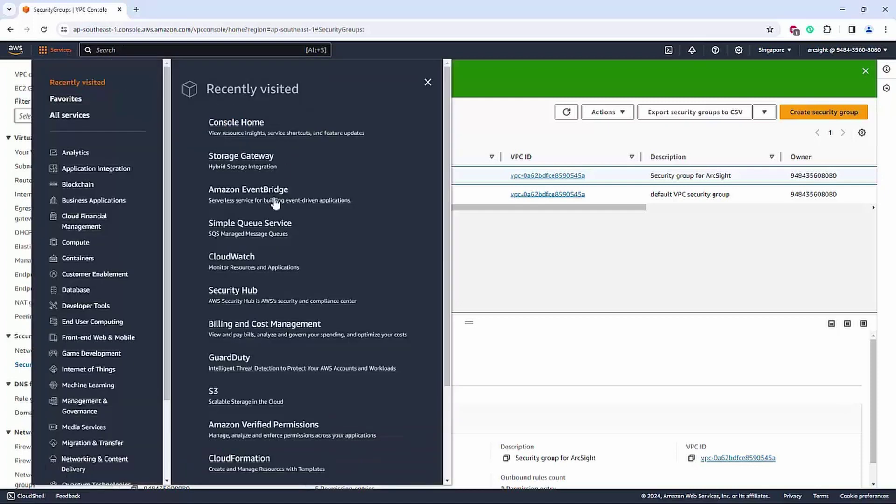
{"action": "scroll", "coordinate": [250, 231], "scroll_direction": "down", "scroll_amount": 3}
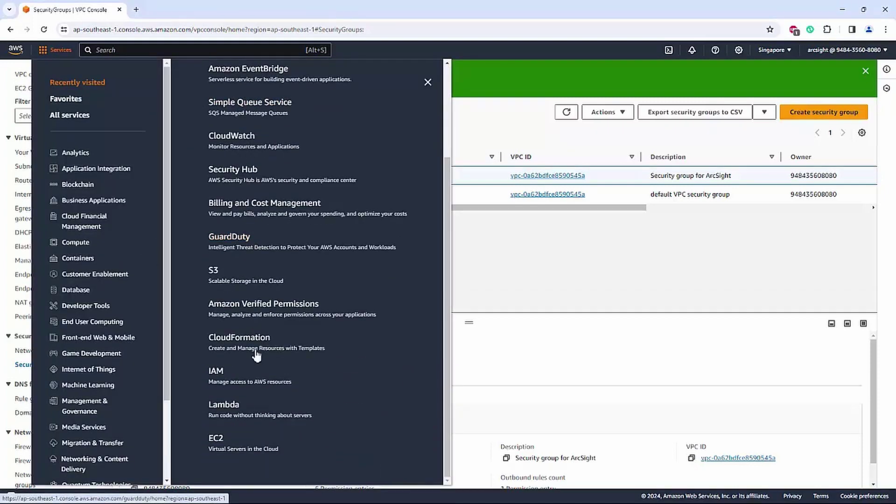
{"action": "left_click", "coordinate": [216, 439]}
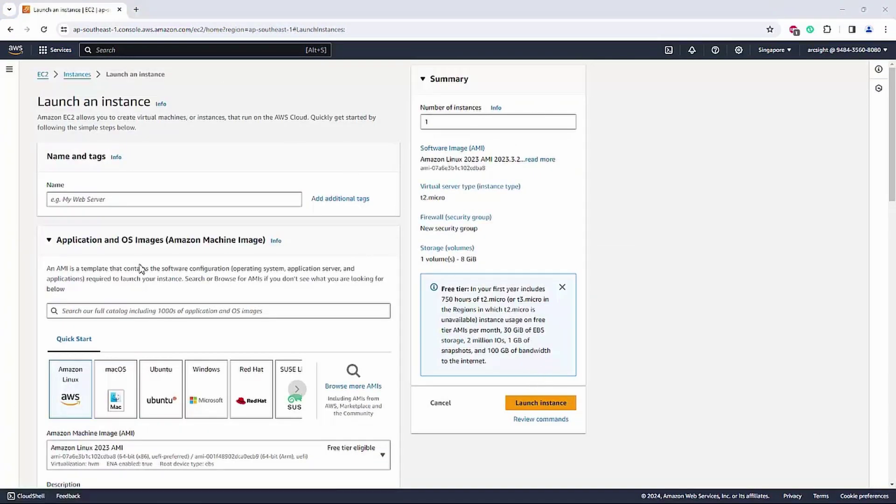
{"action": "left_click", "coordinate": [116, 202]}
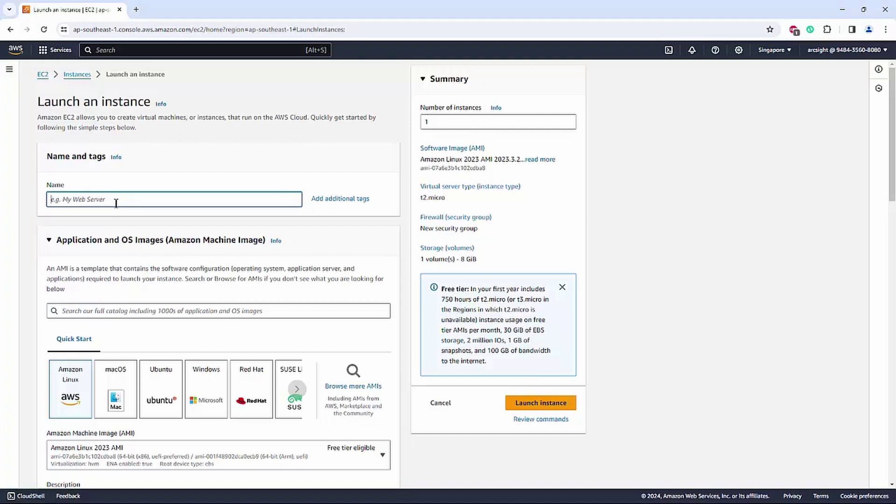
{"action": "type", "text": "Public1"}
{"action": "scroll", "coordinate": [358, 293], "scroll_direction": "down", "scroll_amount": 1}
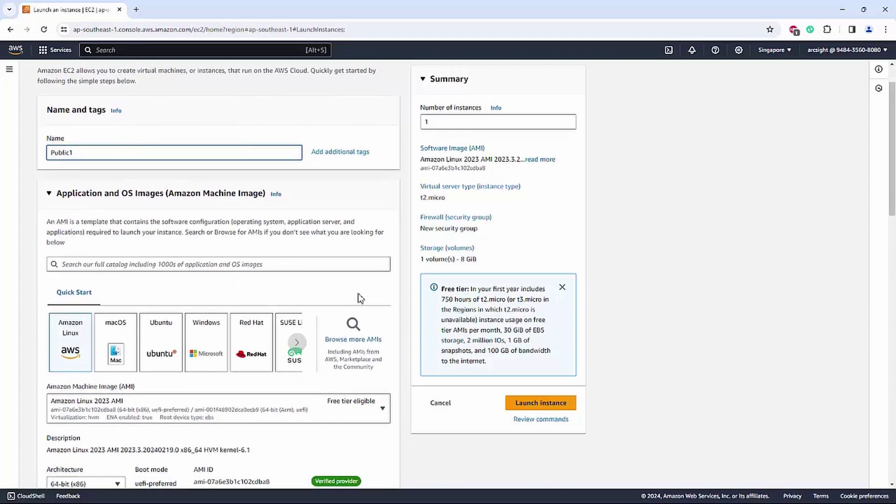
Step: Filter the Community AMIs catalog to Amazon Linux 64-bit (x86) images
{"action": "left_click", "coordinate": [375, 356]}
{"action": "scroll", "coordinate": [359, 379], "scroll_direction": "down", "scroll_amount": 1}
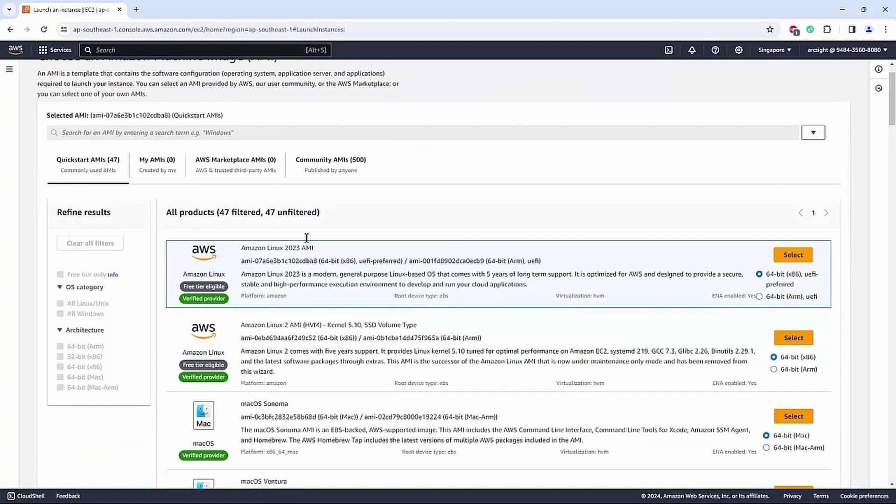
{"action": "left_click", "coordinate": [340, 161]}
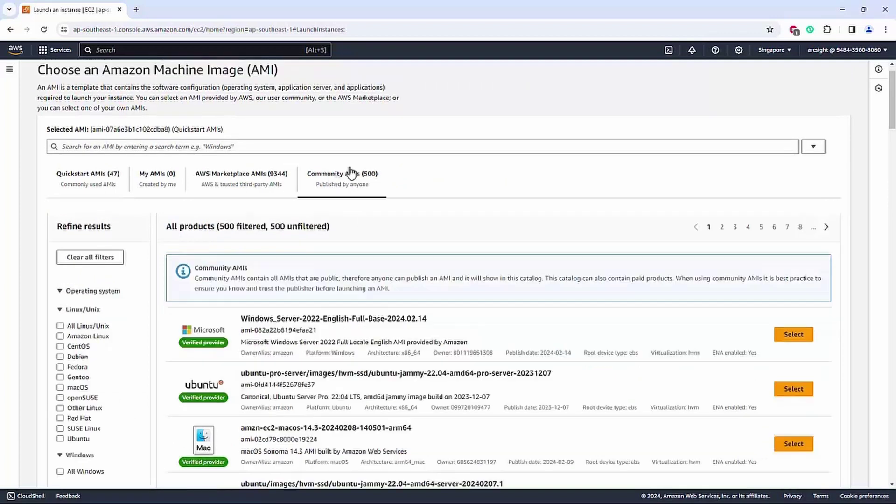
{"action": "scroll", "coordinate": [271, 250], "scroll_direction": "down", "scroll_amount": 1}
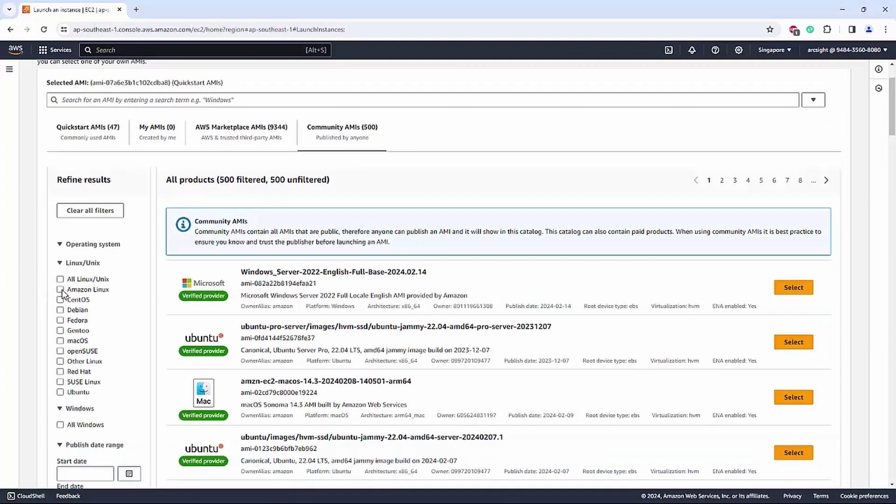
{"action": "left_click", "coordinate": [61, 290]}
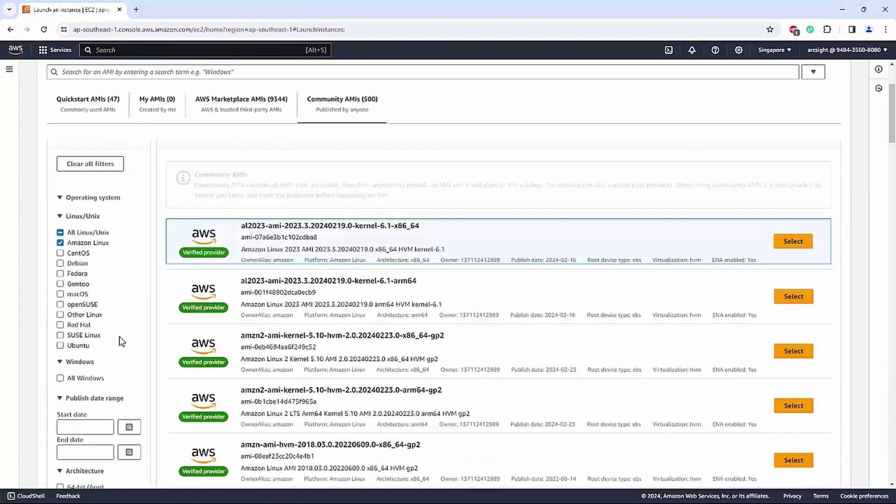
{"action": "scroll", "coordinate": [122, 344], "scroll_direction": "down", "scroll_amount": 2}
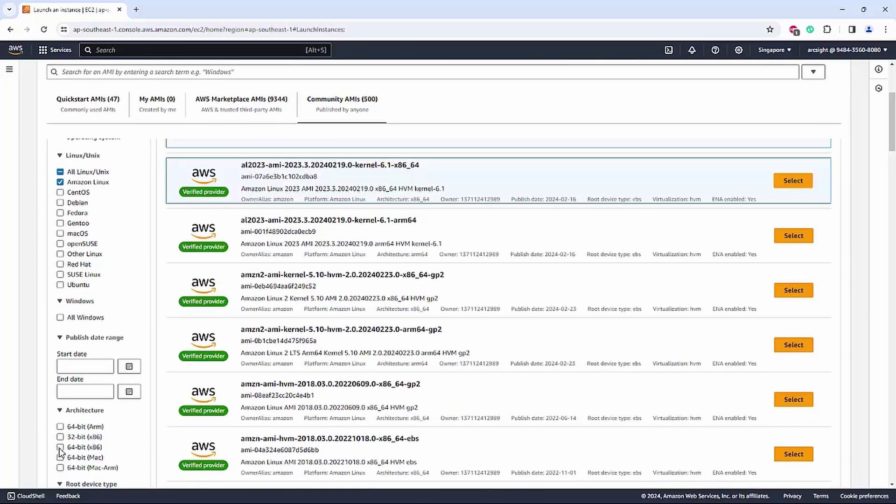
{"action": "left_click", "coordinate": [60, 448]}
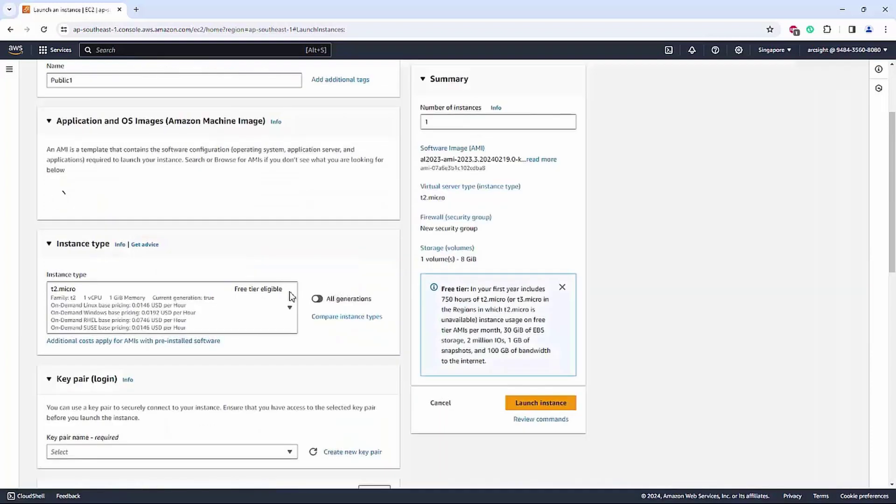
Step: Cancel the new key pair dialog and pick the existing arcsight-security key pair
{"action": "scroll", "coordinate": [269, 297], "scroll_direction": "down", "scroll_amount": 5}
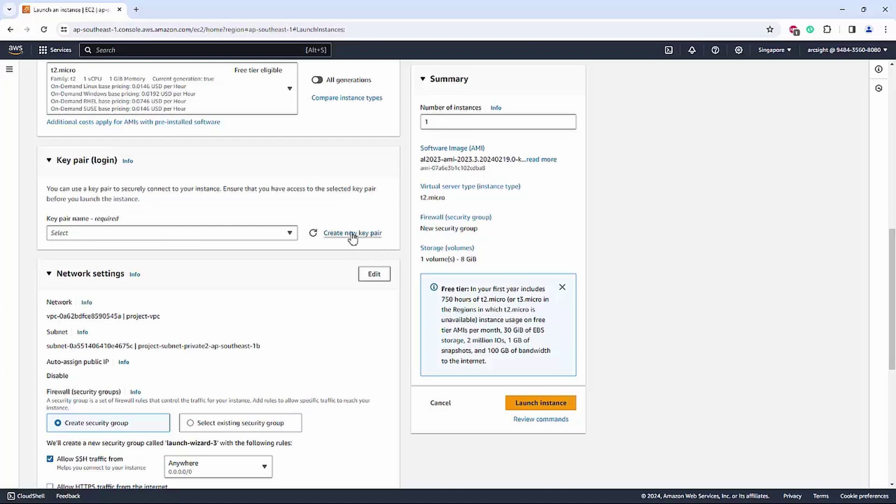
{"action": "left_click", "coordinate": [287, 236]}
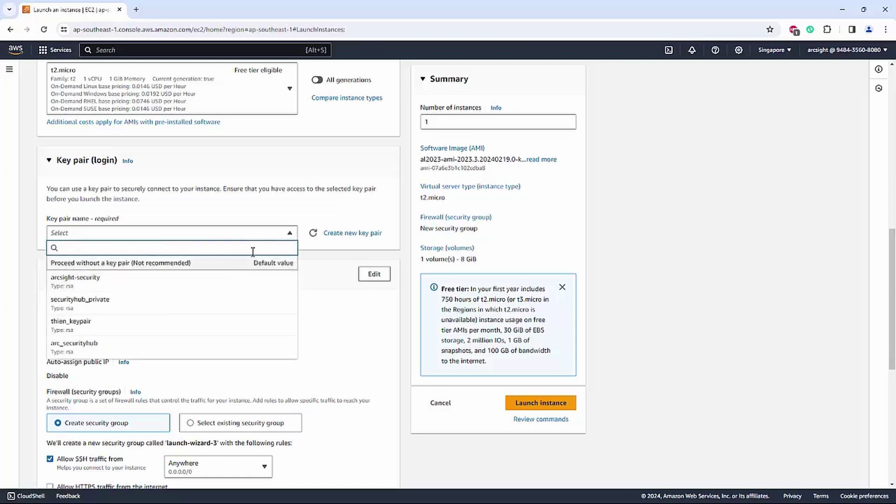
{"action": "left_click", "coordinate": [341, 234]}
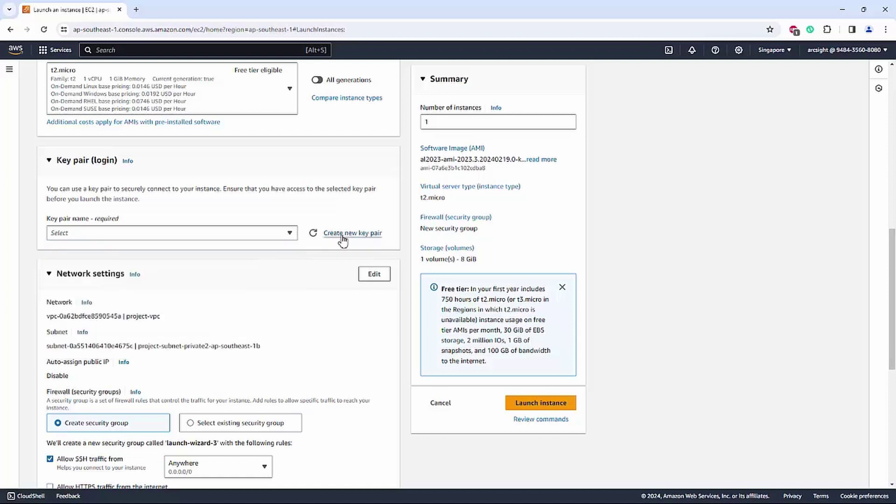
{"action": "left_click", "coordinate": [368, 196]}
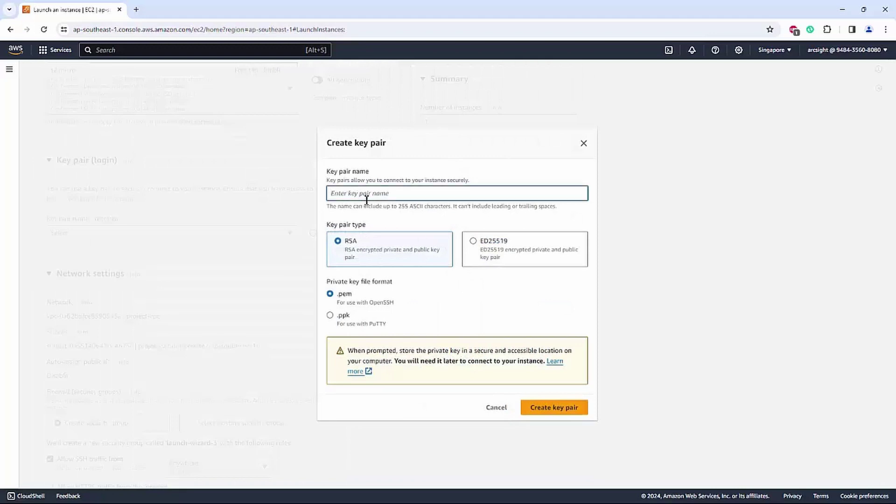
{"action": "left_click", "coordinate": [496, 407]}
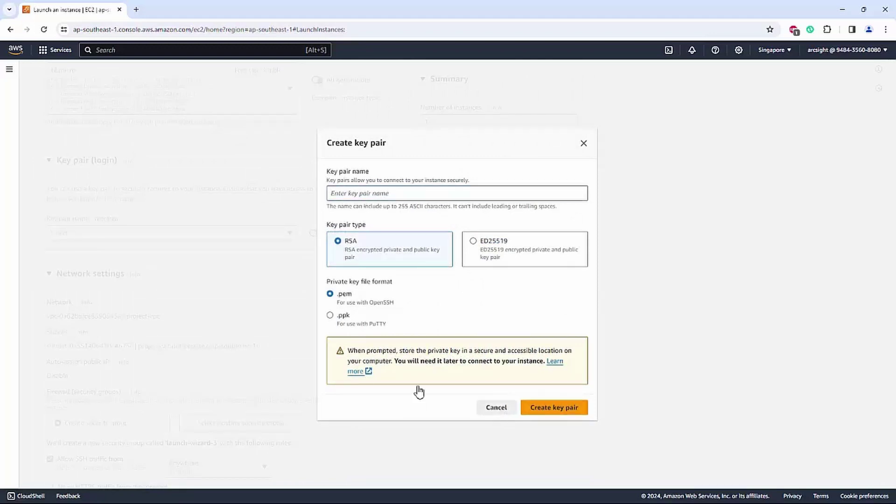
{"action": "left_click", "coordinate": [102, 233]}
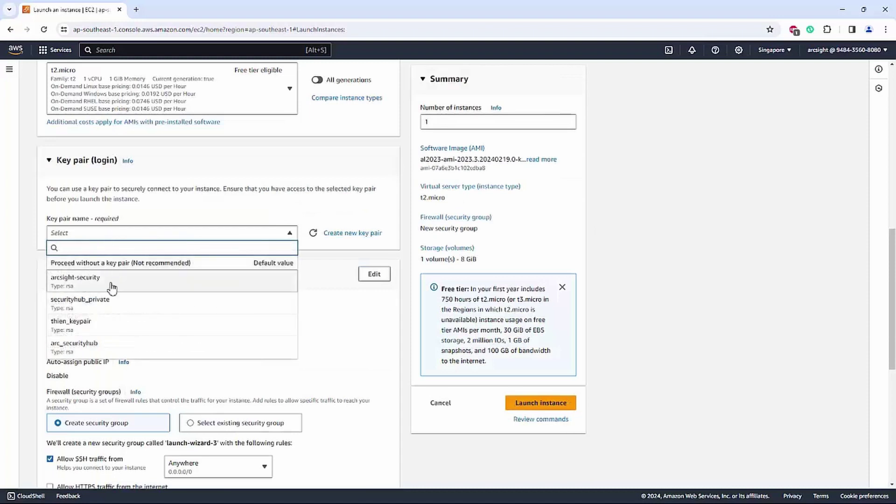
{"action": "left_click", "coordinate": [109, 288]}
{"action": "scroll", "coordinate": [200, 298], "scroll_direction": "down", "scroll_amount": 3}
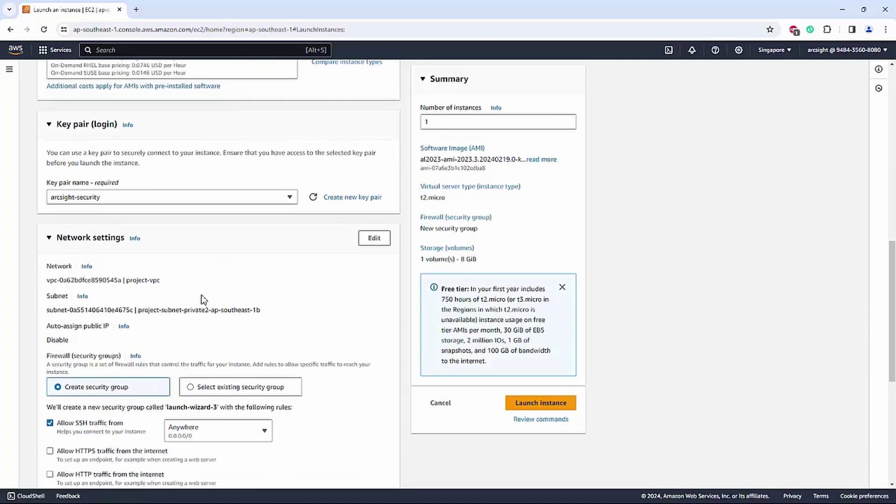
{"action": "left_click", "coordinate": [374, 144]}
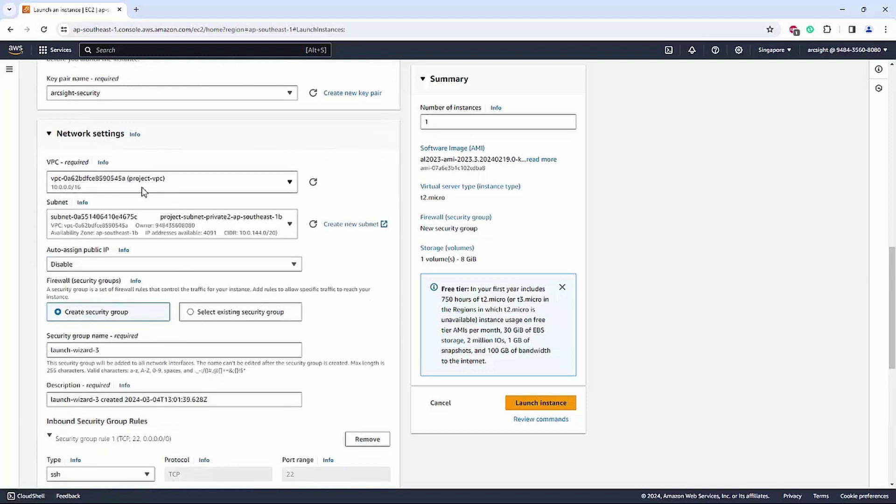
Step: Place the instance in subnet project-subnet-public1-ap-southeast-1a with auto-assign public IP enabled
{"action": "scroll", "coordinate": [226, 299], "scroll_direction": "down", "scroll_amount": 2}
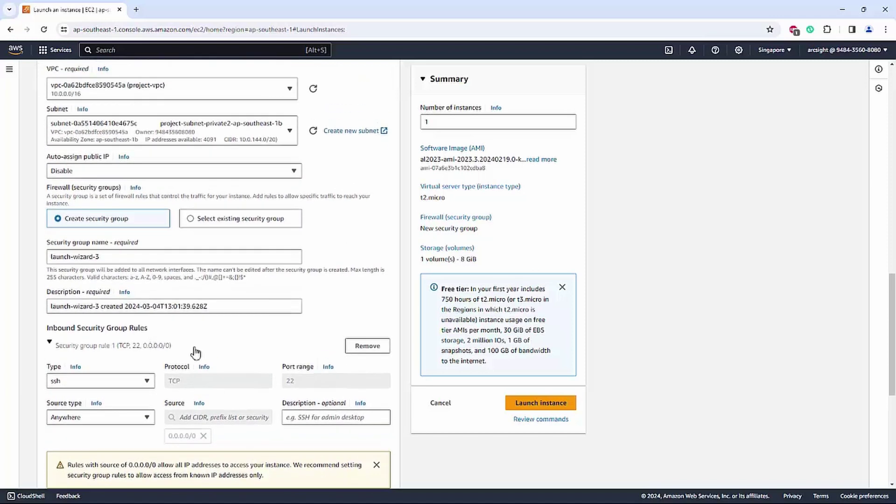
{"action": "scroll", "coordinate": [261, 205], "scroll_direction": "up", "scroll_amount": 1}
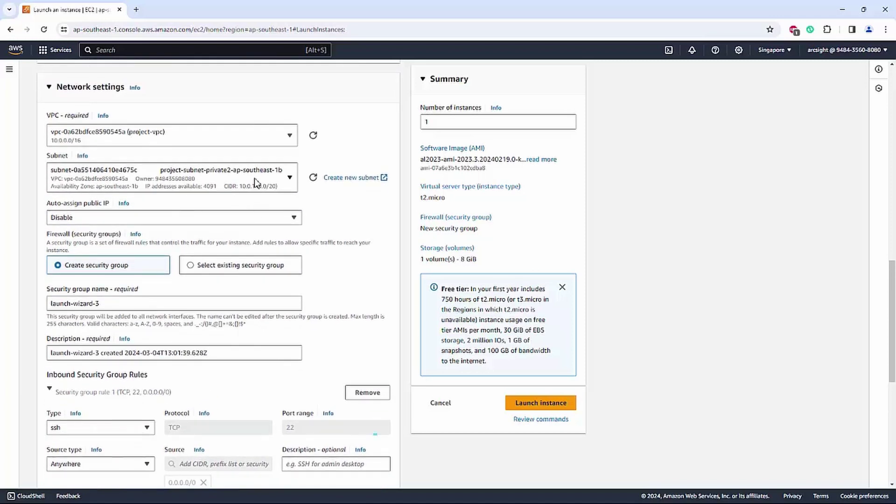
{"action": "left_click", "coordinate": [257, 183]}
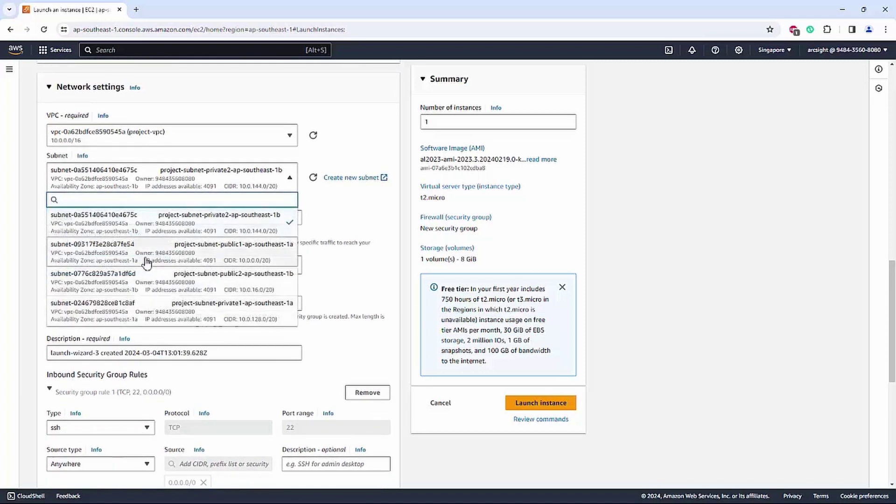
{"action": "left_click", "coordinate": [123, 257]}
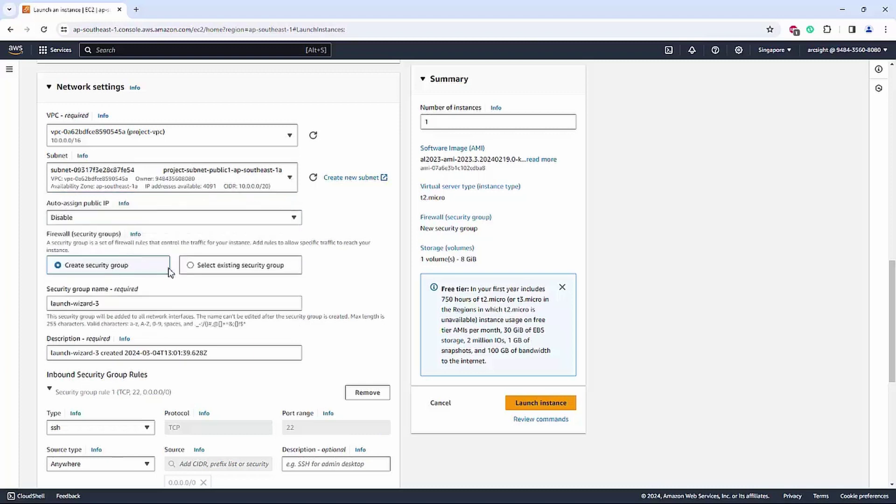
{"action": "left_click", "coordinate": [156, 219]}
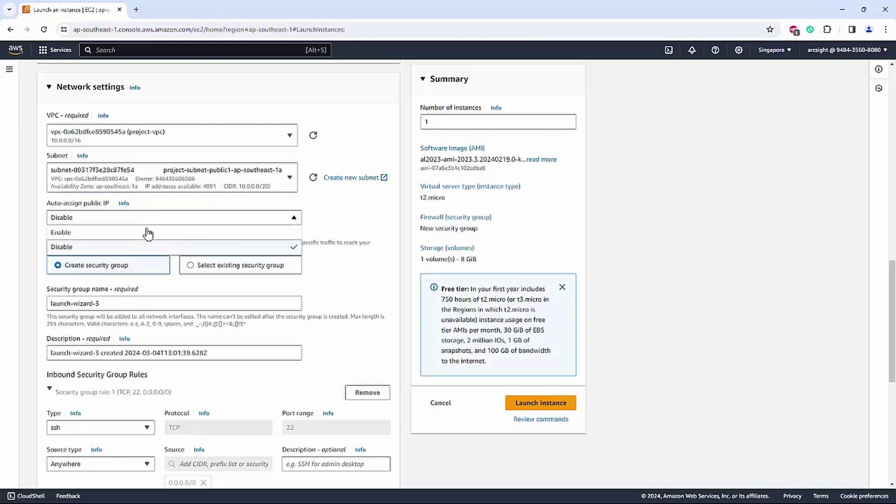
{"action": "left_click", "coordinate": [122, 235]}
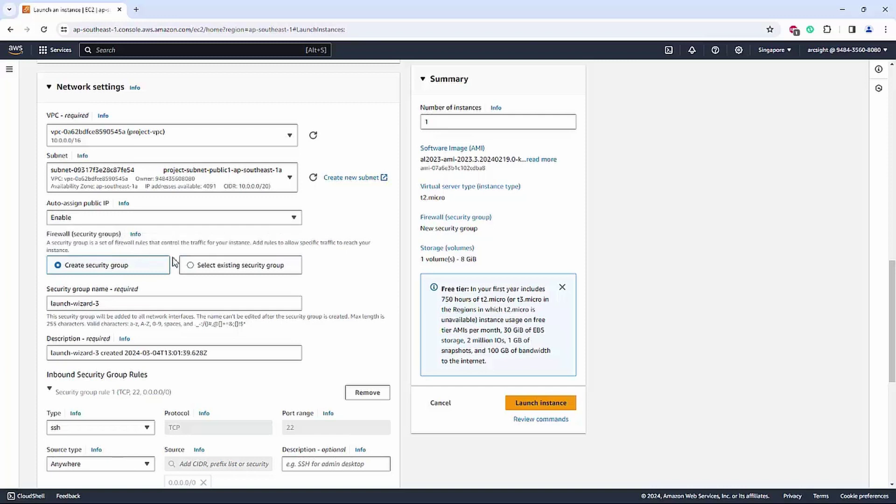
Step: Attach the existing ArcSightGroup security group to the instance
{"action": "left_click", "coordinate": [191, 267]}
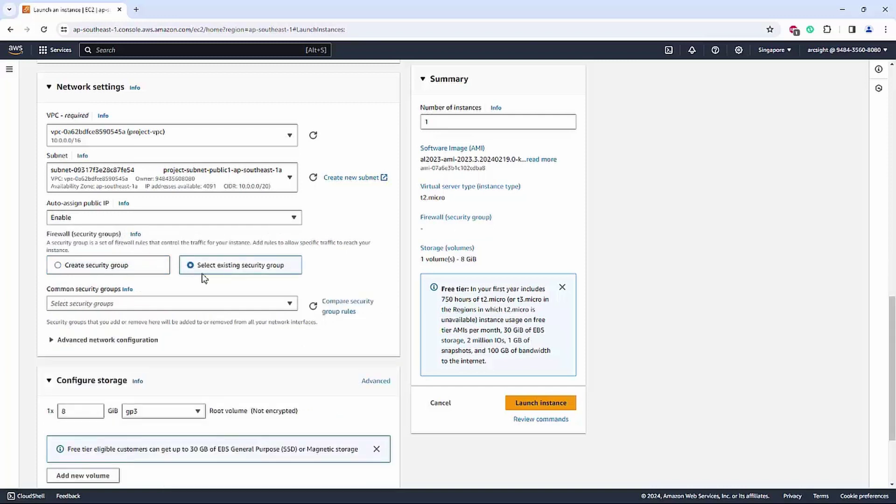
{"action": "left_click", "coordinate": [108, 309]}
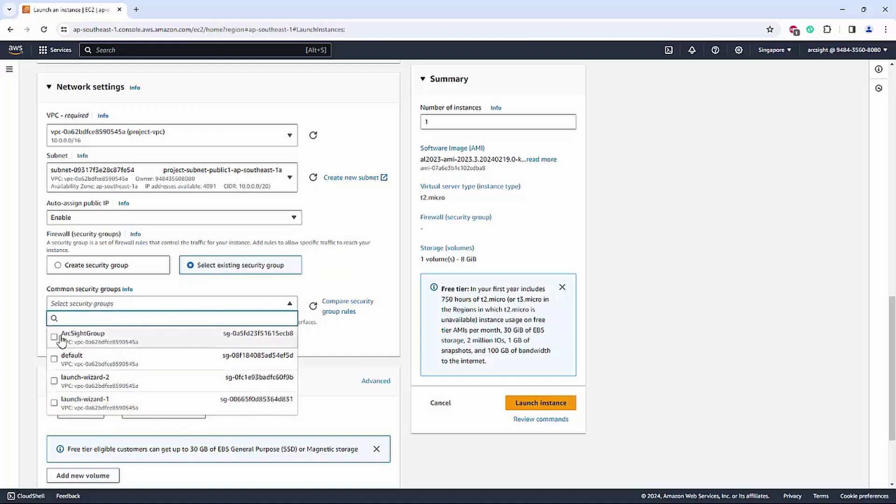
{"action": "left_click", "coordinate": [88, 346]}
{"action": "scroll", "coordinate": [242, 343], "scroll_direction": "down", "scroll_amount": 1}
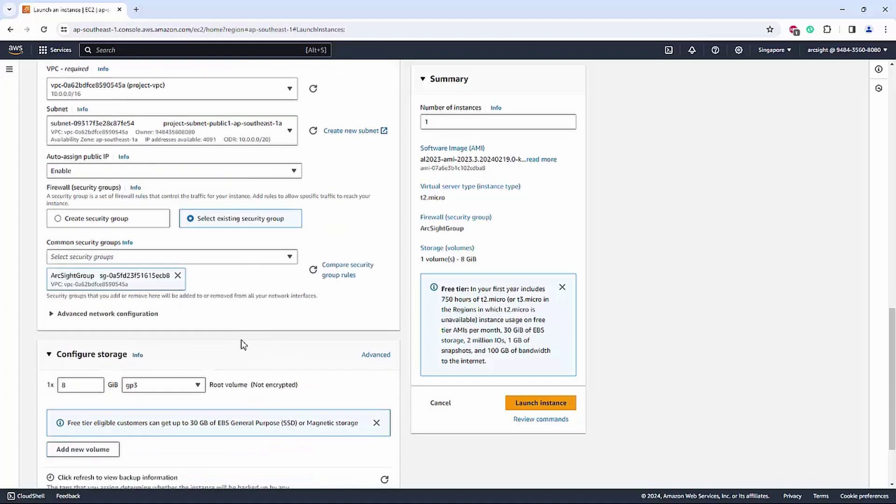
{"action": "scroll", "coordinate": [222, 336], "scroll_direction": "down", "scroll_amount": 2}
{"action": "scroll", "coordinate": [221, 337], "scroll_direction": "down", "scroll_amount": 1}
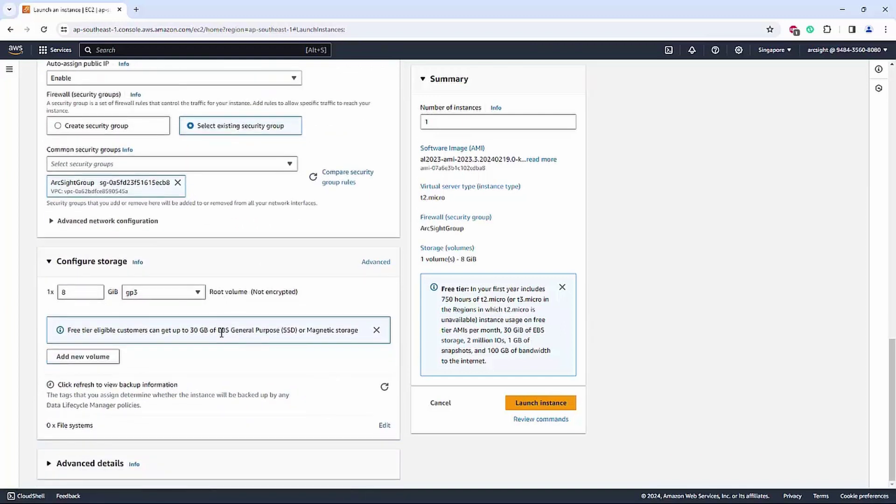
Step: Launch Public1, refresh the Instances list, and deselect the Public and Private rows
{"action": "left_click", "coordinate": [536, 407]}
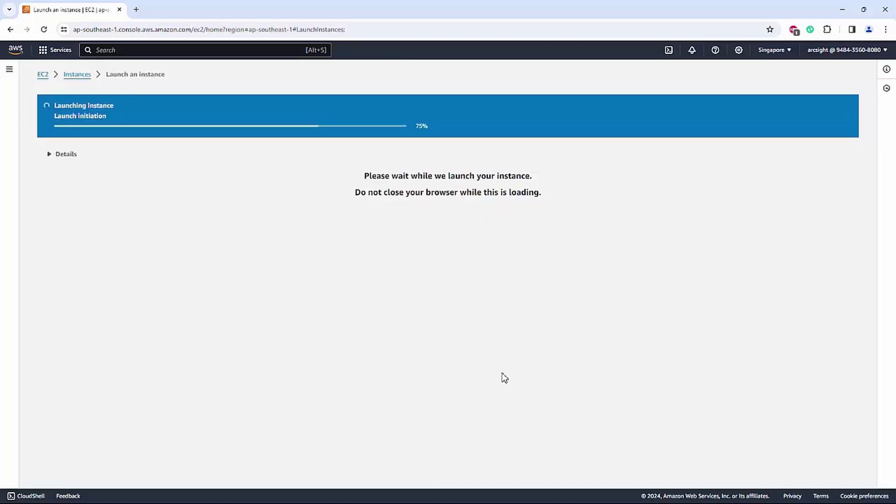
{"action": "scroll", "coordinate": [392, 364], "scroll_direction": "down", "scroll_amount": 1}
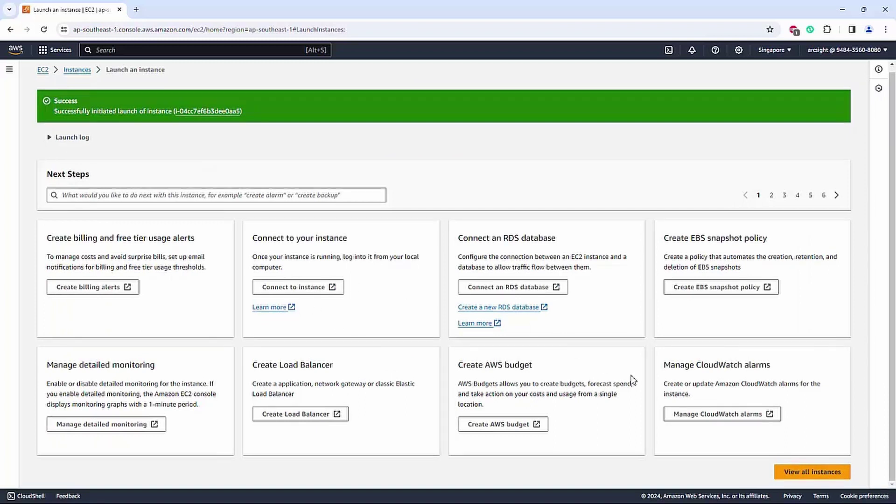
{"action": "left_click", "coordinate": [789, 474]}
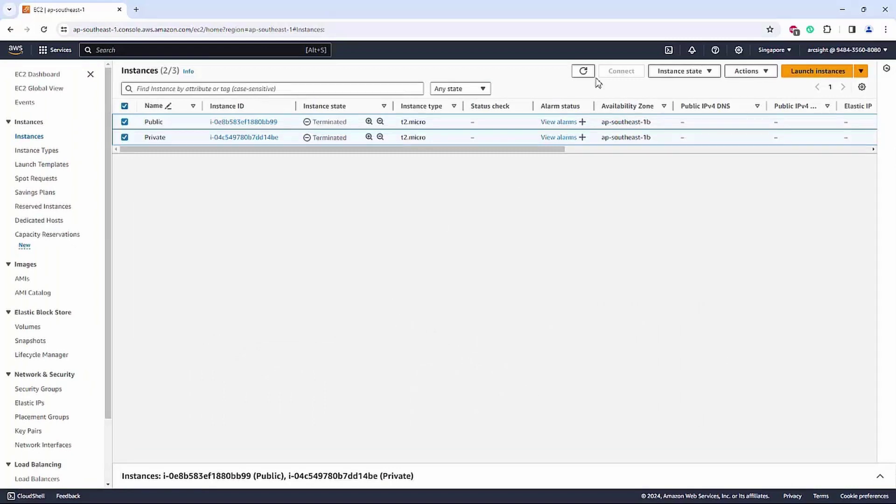
{"action": "left_click", "coordinate": [583, 71]}
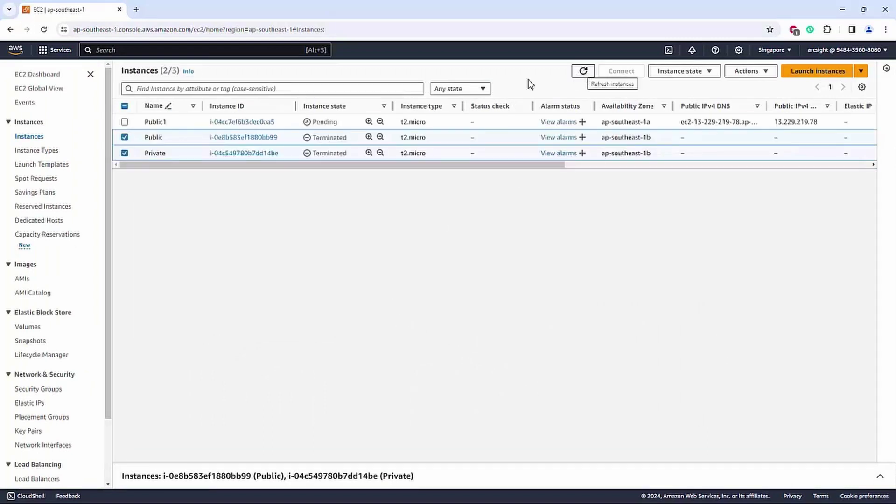
{"action": "left_click", "coordinate": [125, 137]}
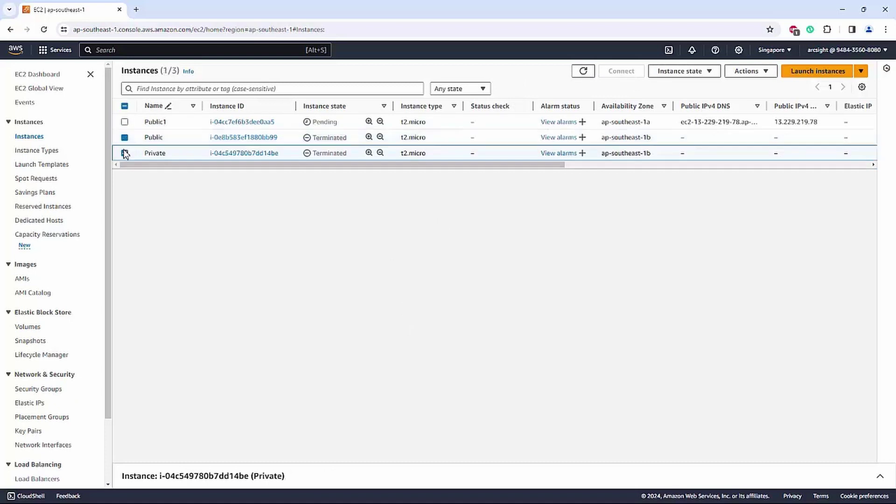
{"action": "left_click", "coordinate": [147, 155]}
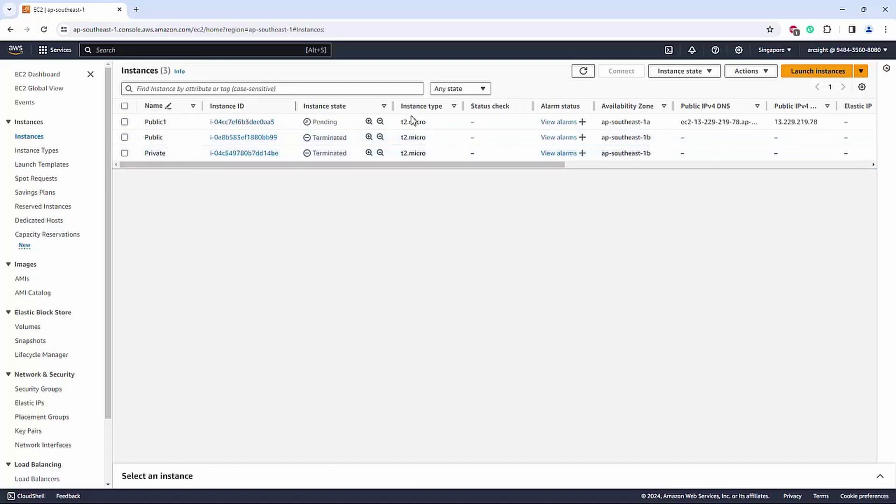
Step: Start a new instance launch and name it Private1
{"action": "left_click", "coordinate": [819, 72]}
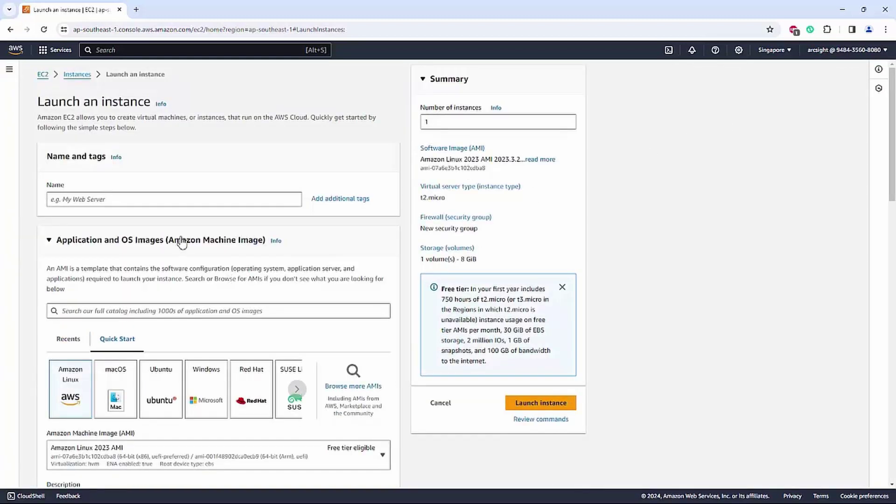
{"action": "left_click", "coordinate": [154, 200]}
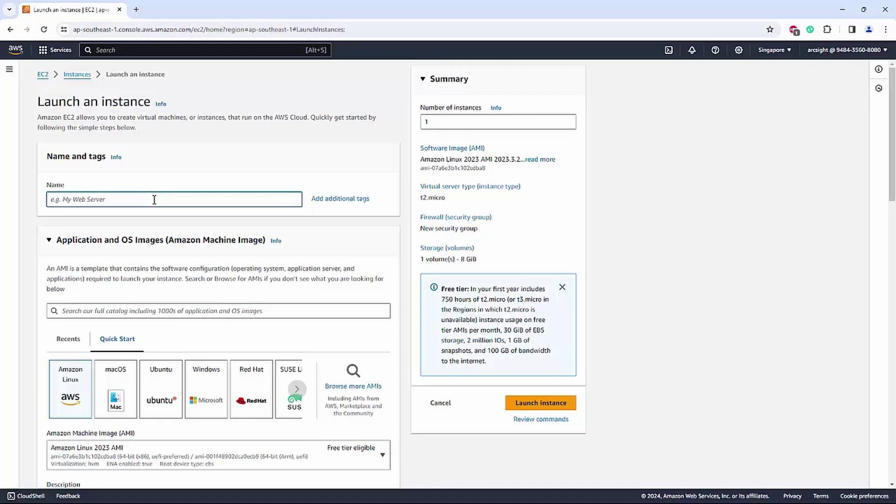
{"action": "type", "text": "Private1"}
{"action": "scroll", "coordinate": [162, 250], "scroll_direction": "down", "scroll_amount": 2}
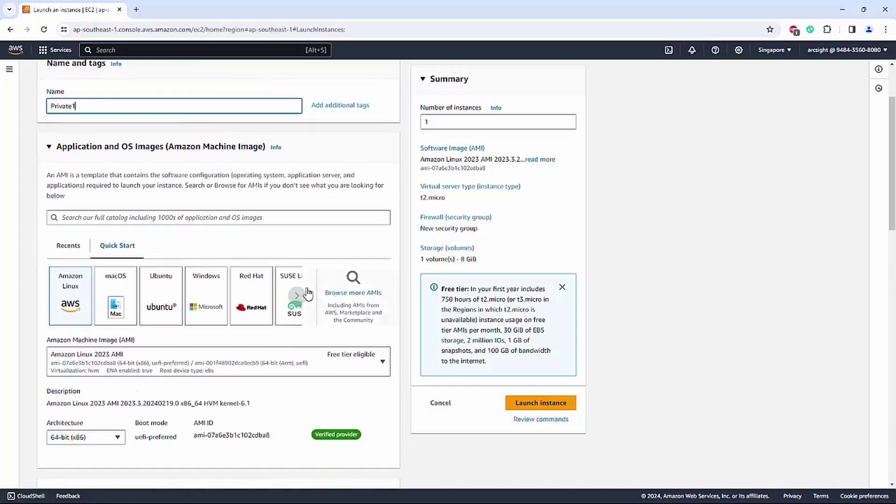
{"action": "left_click", "coordinate": [352, 294]}
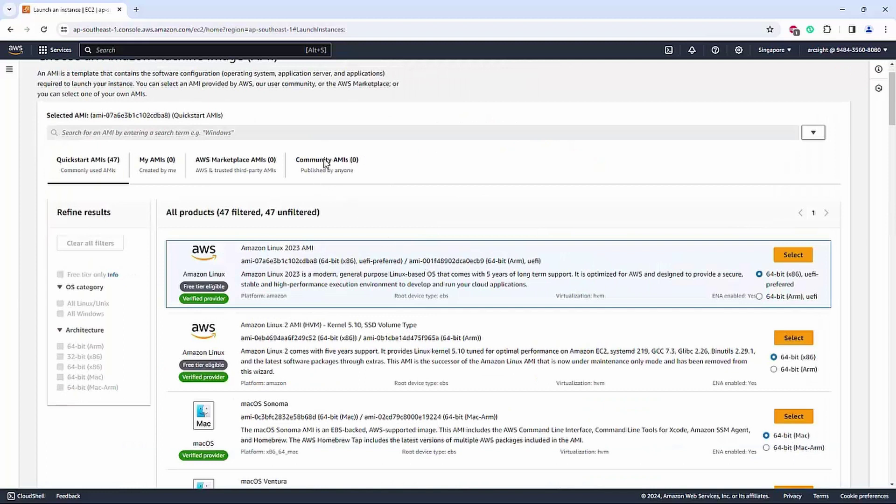
Step: Filter Community AMIs to Amazon Linux x86_64 and select al2023-ami-2023.3.20240219.0-kernel-6.1-x86_64
{"action": "left_click", "coordinate": [325, 162]}
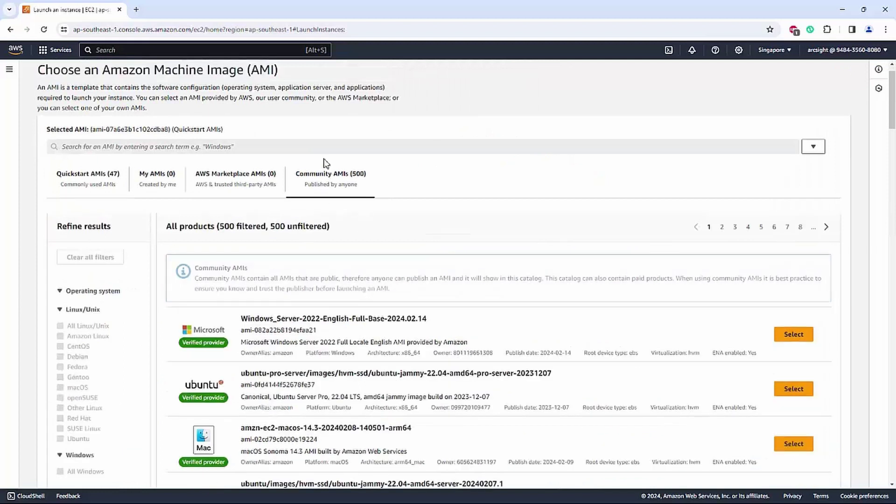
{"action": "scroll", "coordinate": [65, 337], "scroll_direction": "down", "scroll_amount": 7}
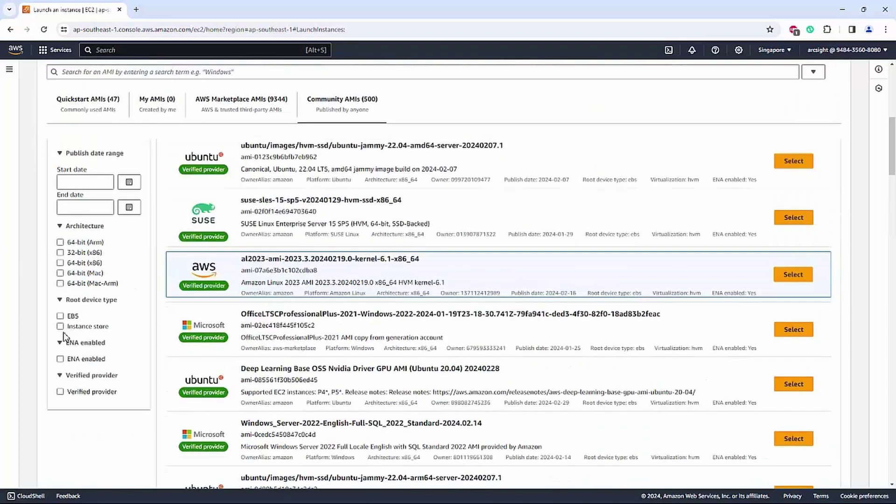
{"action": "scroll", "coordinate": [62, 251], "scroll_direction": "up", "scroll_amount": 4}
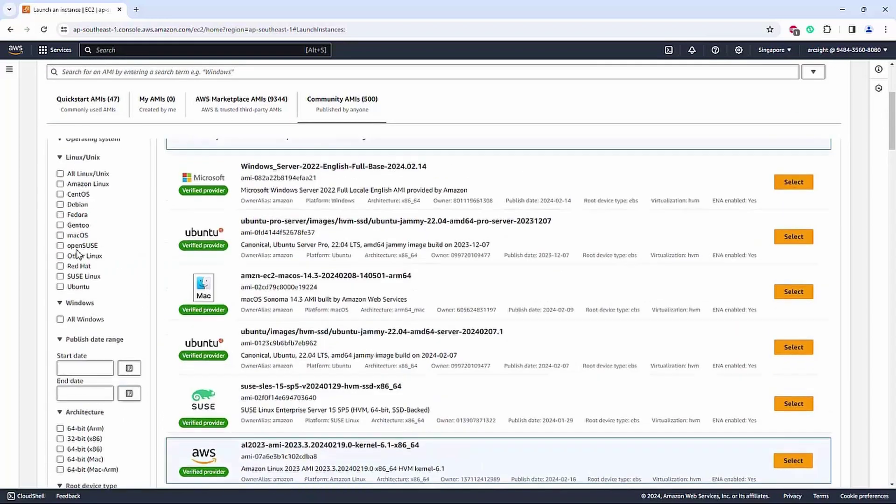
{"action": "left_click", "coordinate": [60, 185]}
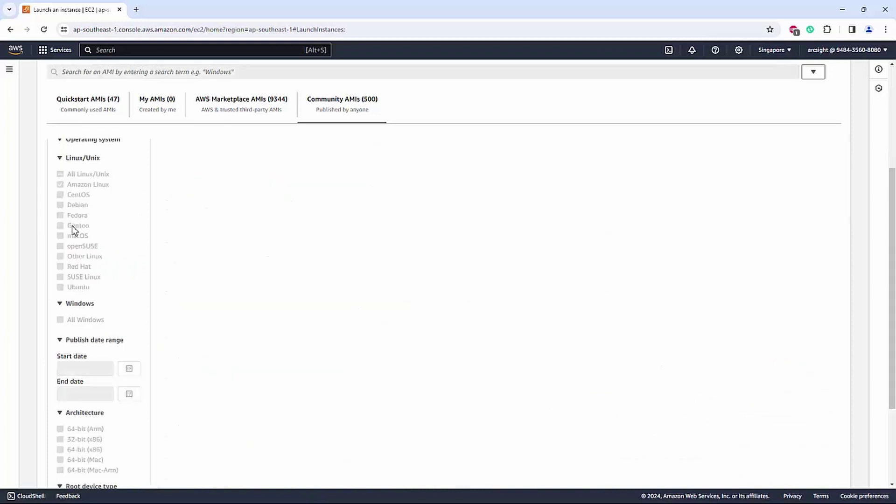
{"action": "scroll", "coordinate": [98, 359], "scroll_direction": "up", "scroll_amount": 1}
{"action": "scroll", "coordinate": [83, 399], "scroll_direction": "down", "scroll_amount": 3}
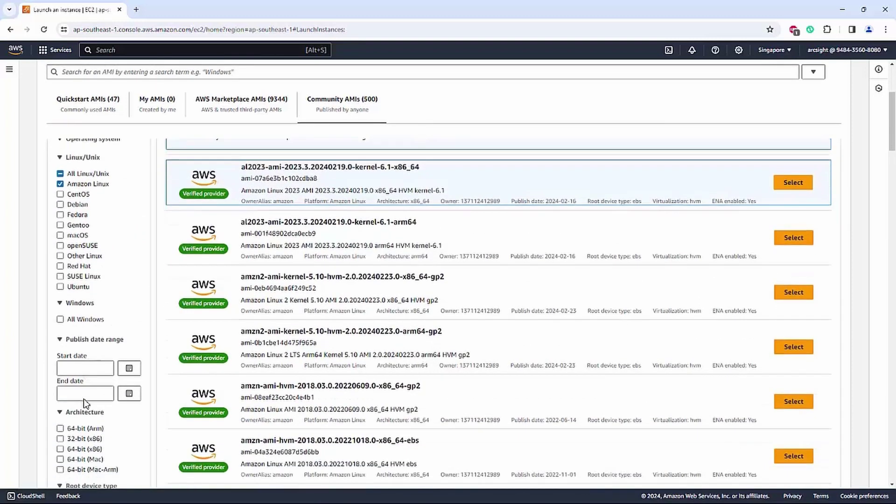
{"action": "left_click", "coordinate": [60, 401]}
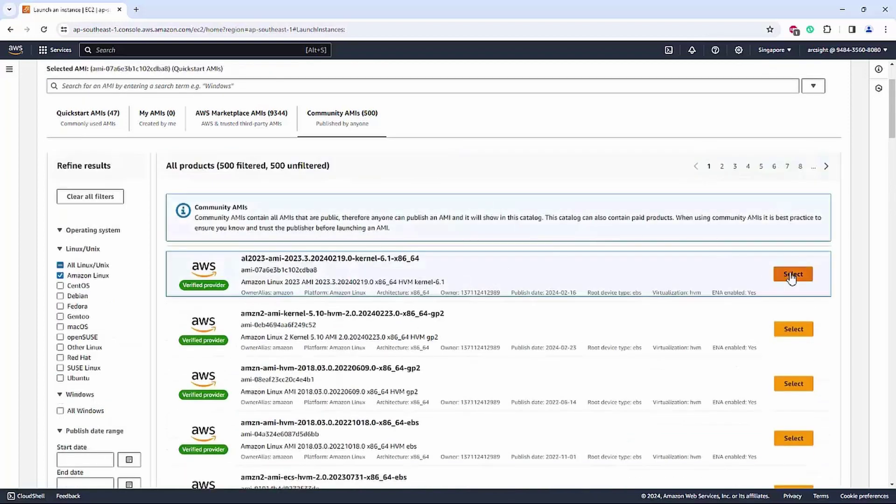
{"action": "left_click", "coordinate": [793, 276]}
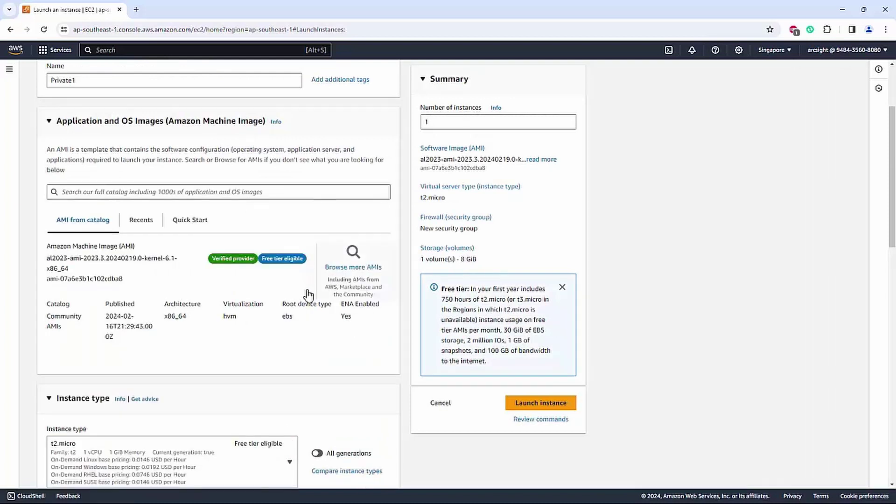
Step: Choose arcsight-security as Private1's login key pair
{"action": "scroll", "coordinate": [308, 294], "scroll_direction": "down", "scroll_amount": 3}
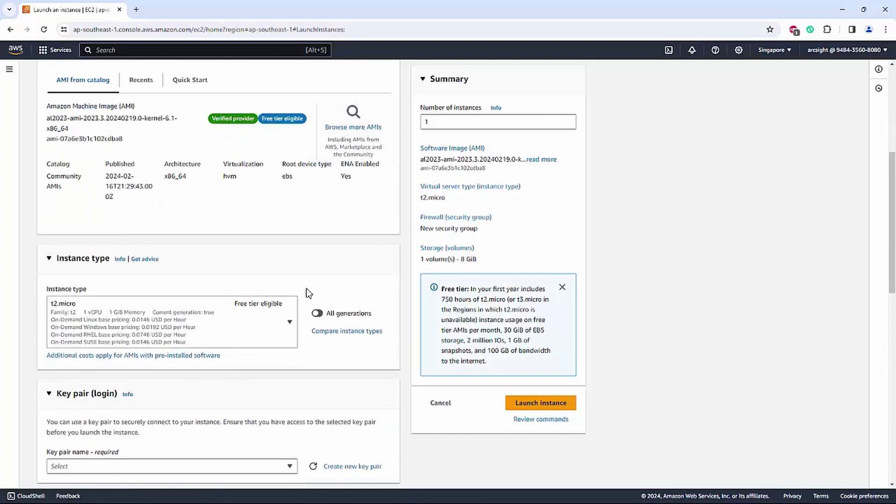
{"action": "scroll", "coordinate": [307, 292], "scroll_direction": "down", "scroll_amount": 1}
{"action": "scroll", "coordinate": [308, 293], "scroll_direction": "down", "scroll_amount": 1}
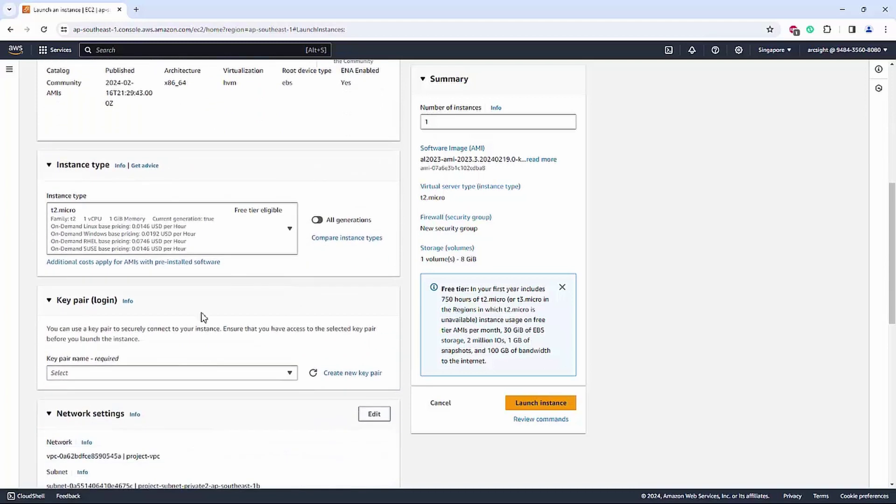
{"action": "scroll", "coordinate": [216, 313], "scroll_direction": "down", "scroll_amount": 2}
{"action": "left_click", "coordinate": [176, 282]}
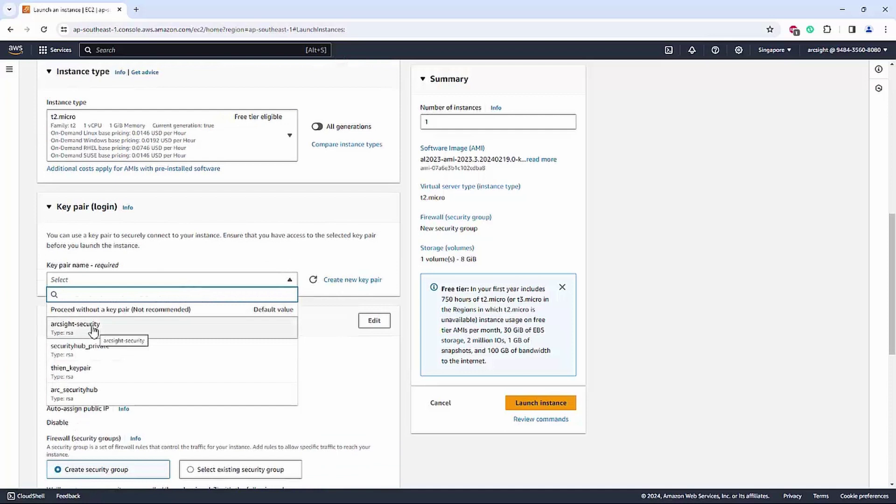
{"action": "left_click", "coordinate": [129, 331]}
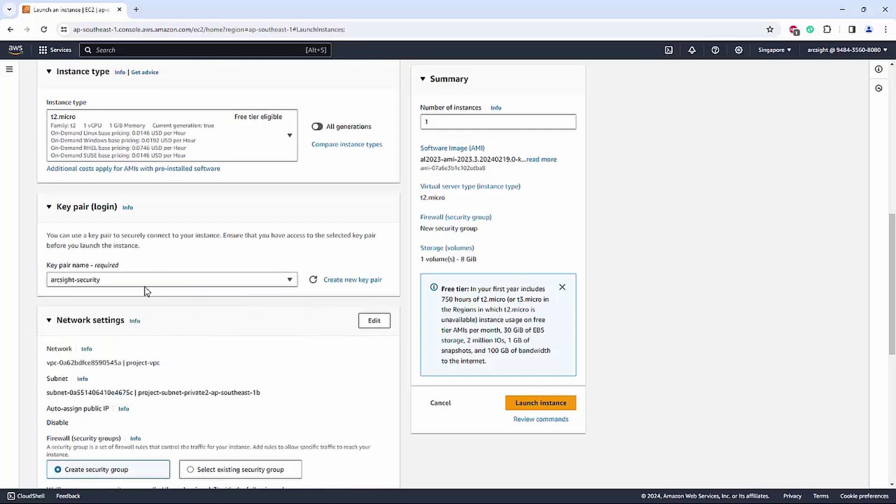
{"action": "scroll", "coordinate": [208, 312], "scroll_direction": "down", "scroll_amount": 2}
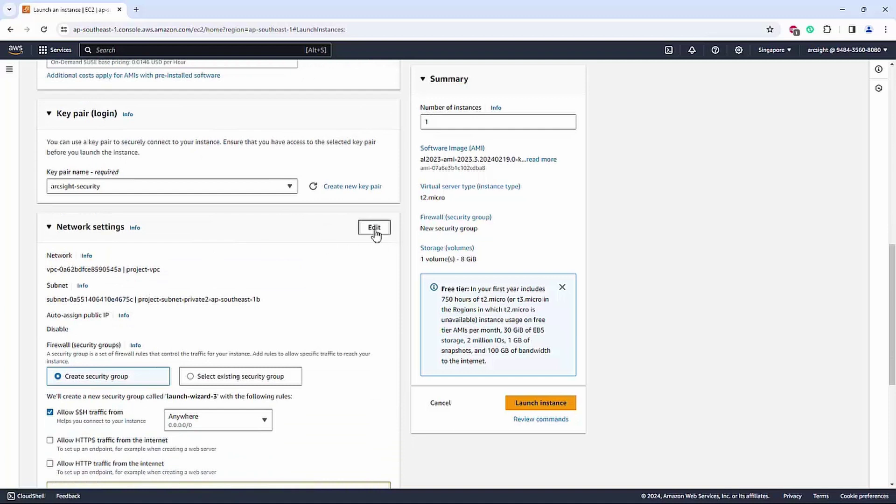
Step: Place the new instance in the project-subnet-private1-ap-southeast-1a subnet
{"action": "left_click", "coordinate": [375, 228]}
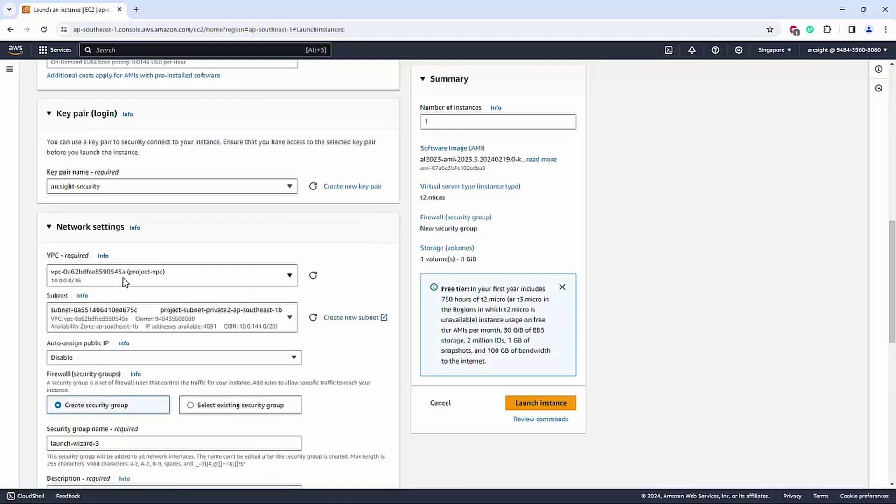
{"action": "scroll", "coordinate": [168, 226], "scroll_direction": "down", "scroll_amount": 1}
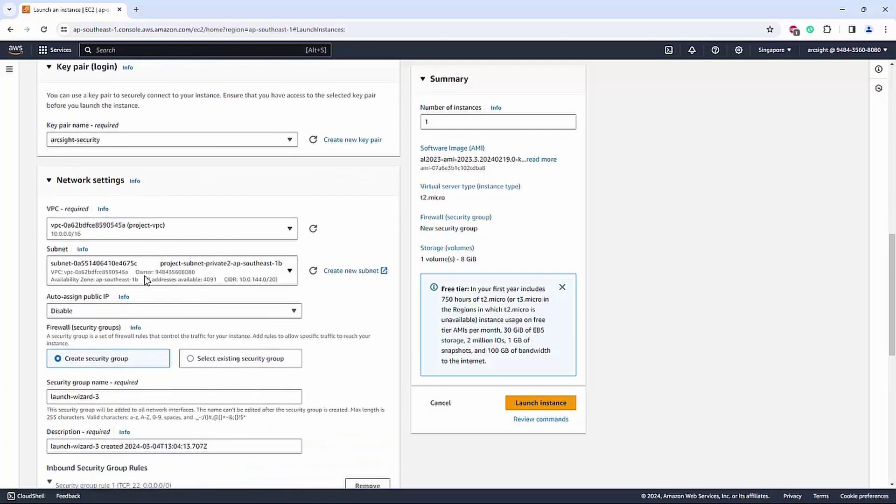
{"action": "left_click", "coordinate": [145, 280]}
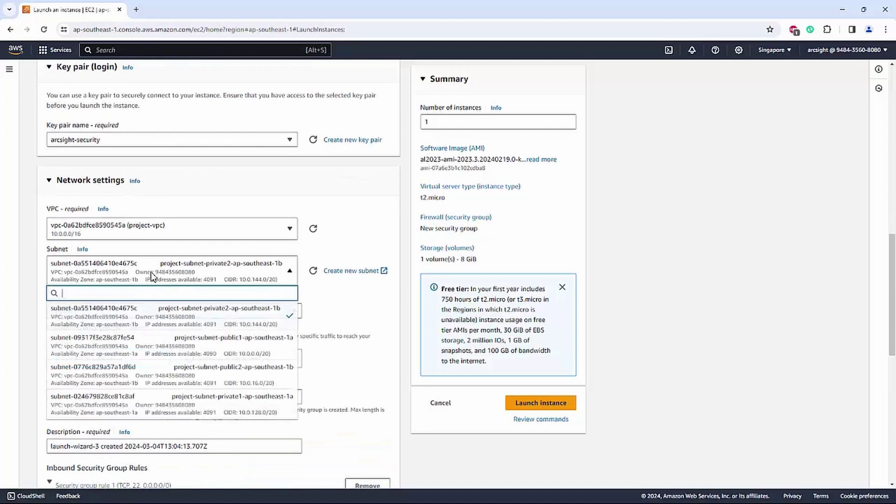
{"action": "left_click", "coordinate": [187, 410]}
Step: Attach the existing ArcSightGroup security group and launch the Private1 instance
{"action": "left_click", "coordinate": [191, 359]}
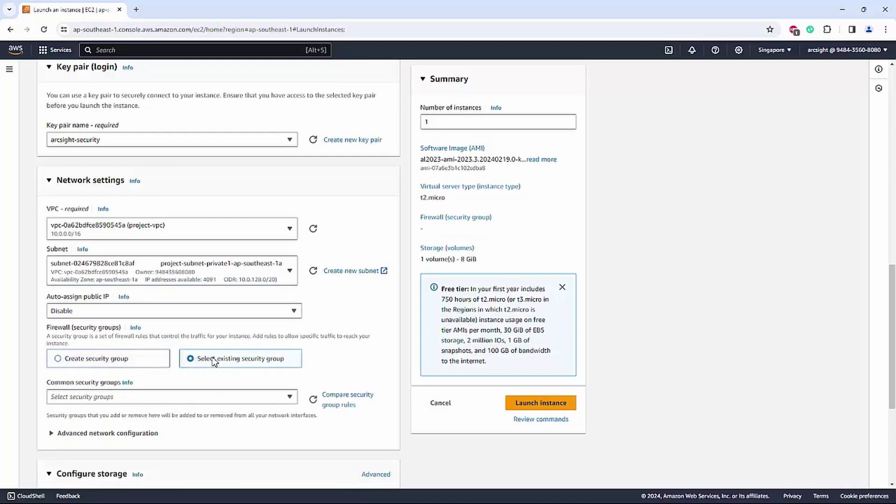
{"action": "scroll", "coordinate": [140, 368], "scroll_direction": "down", "scroll_amount": 2}
{"action": "left_click", "coordinate": [98, 307]}
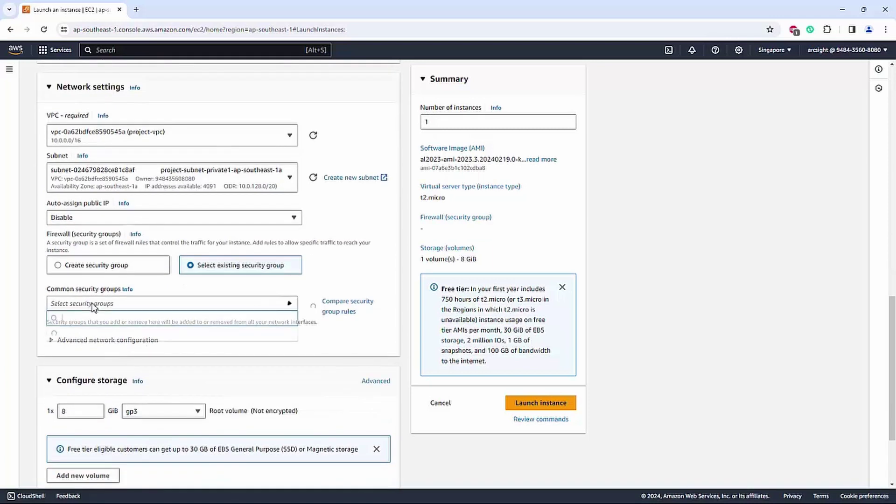
{"action": "left_click", "coordinate": [73, 333]}
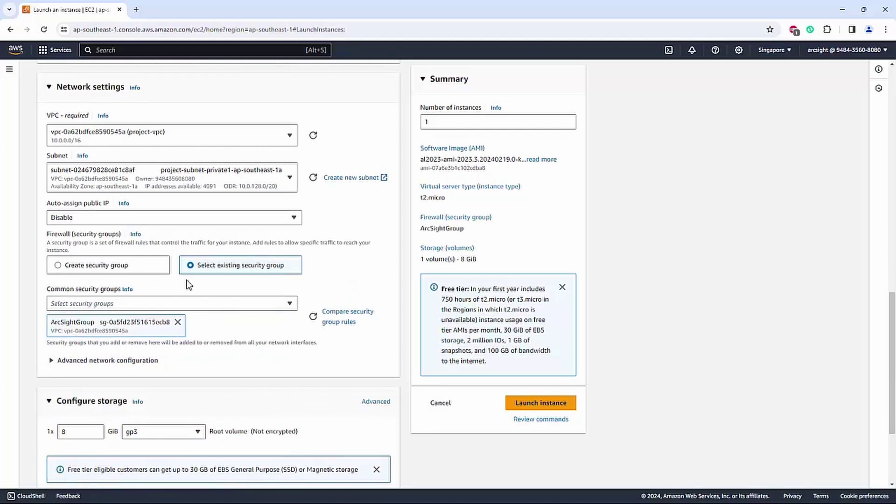
{"action": "scroll", "coordinate": [187, 285], "scroll_direction": "down", "scroll_amount": 1}
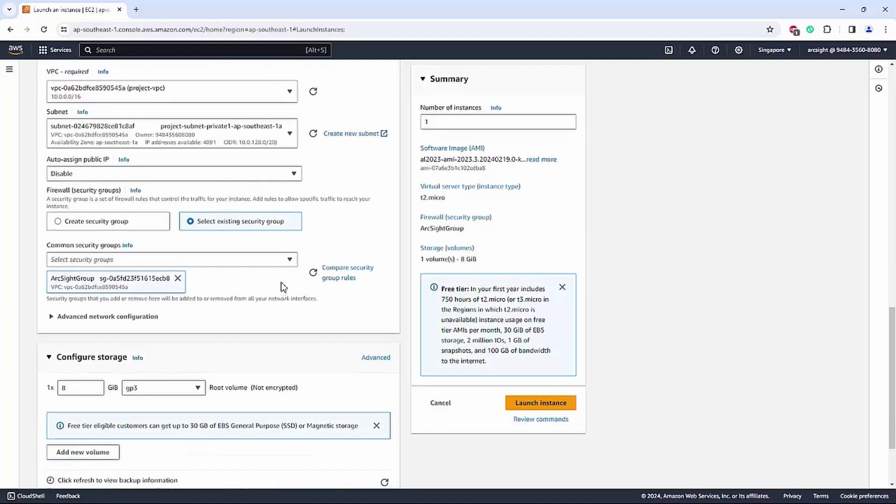
{"action": "scroll", "coordinate": [327, 326], "scroll_direction": "up", "scroll_amount": 1}
{"action": "scroll", "coordinate": [330, 331], "scroll_direction": "up", "scroll_amount": 2}
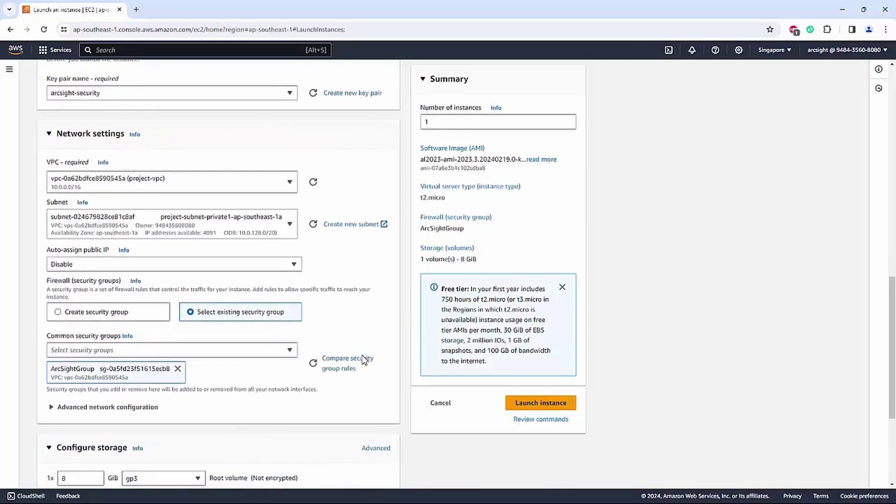
{"action": "scroll", "coordinate": [364, 360], "scroll_direction": "down", "scroll_amount": 4}
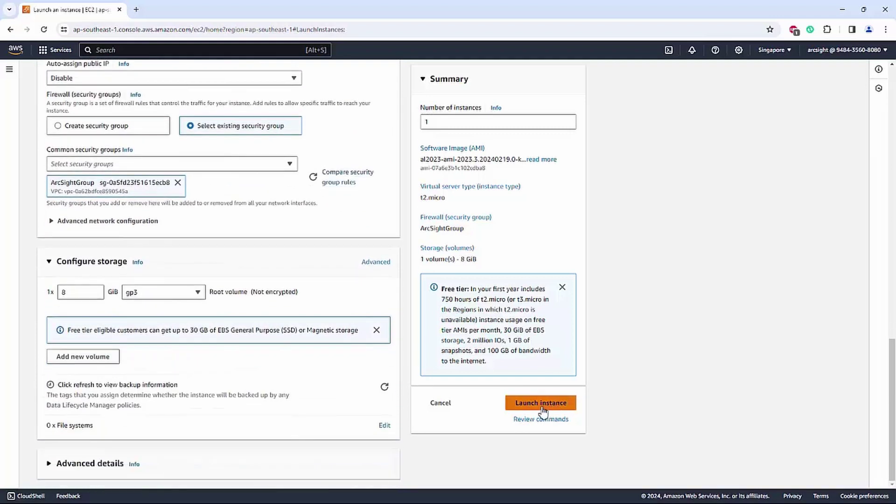
{"action": "left_click", "coordinate": [549, 405]}
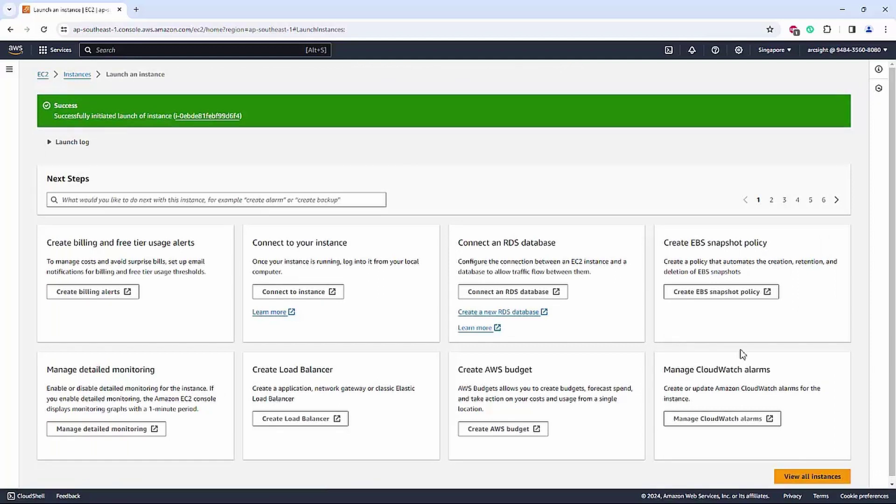
Step: View all instances and refresh so Private1 appears pending beside running Public1
{"action": "left_click", "coordinate": [795, 478]}
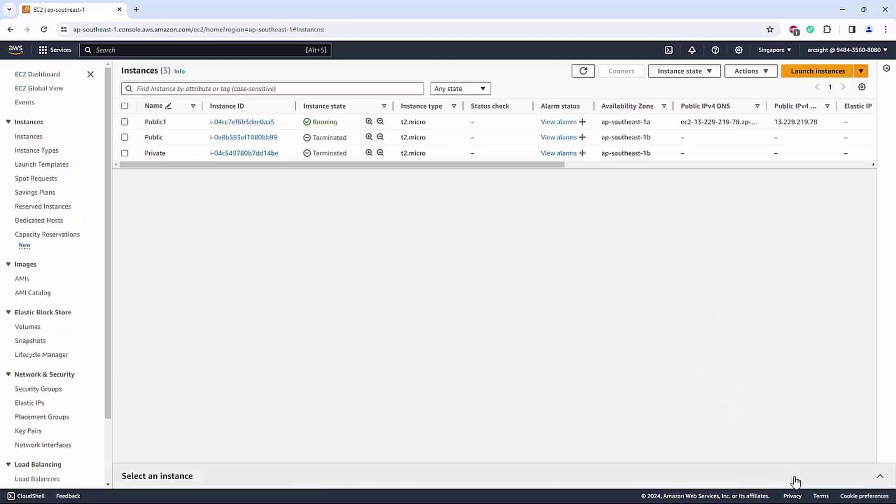
{"action": "left_click", "coordinate": [589, 77]}
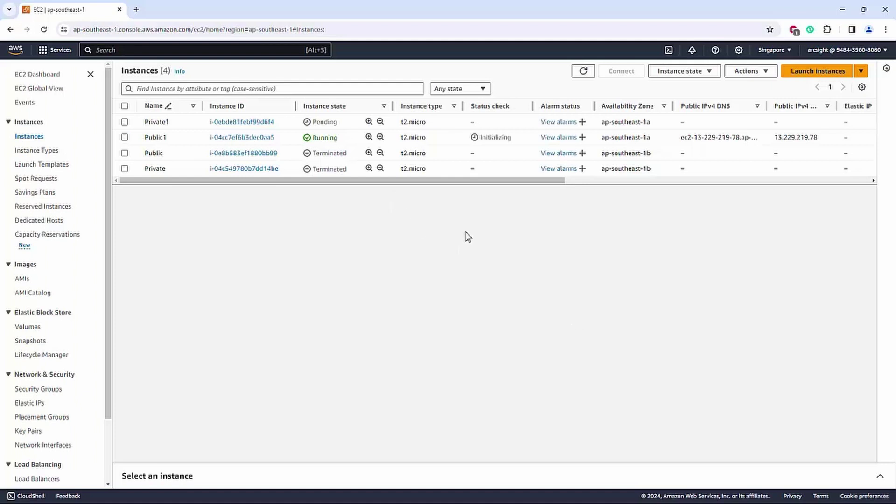
{"action": "left_click", "coordinate": [55, 50]}
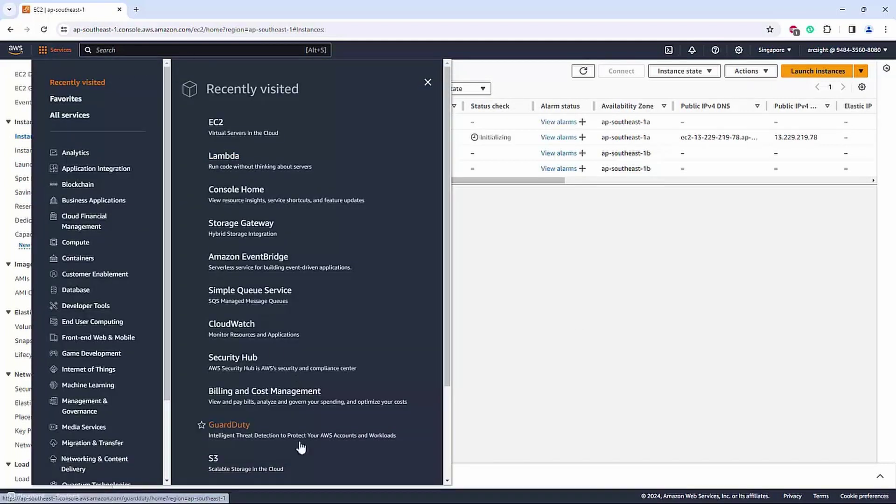
Step: In S3, create a new bucket named 'arcsightconnectors3bucket'
{"action": "left_click", "coordinate": [216, 460]}
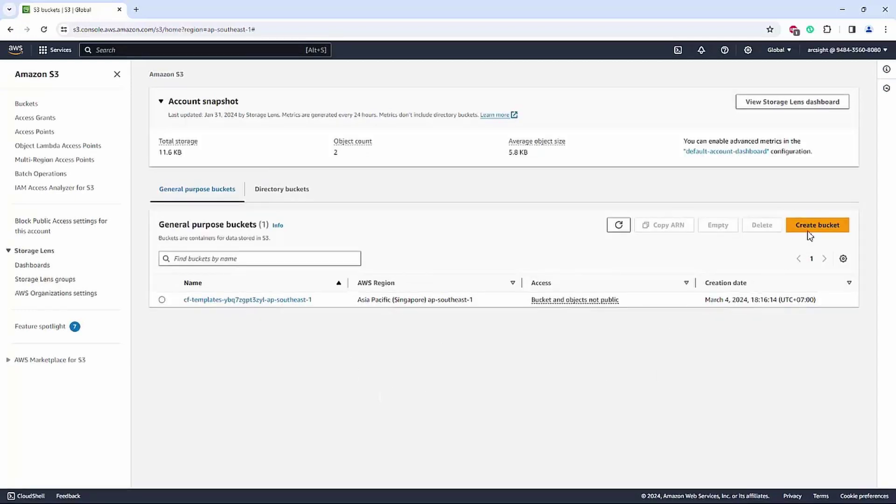
{"action": "left_click", "coordinate": [817, 226]}
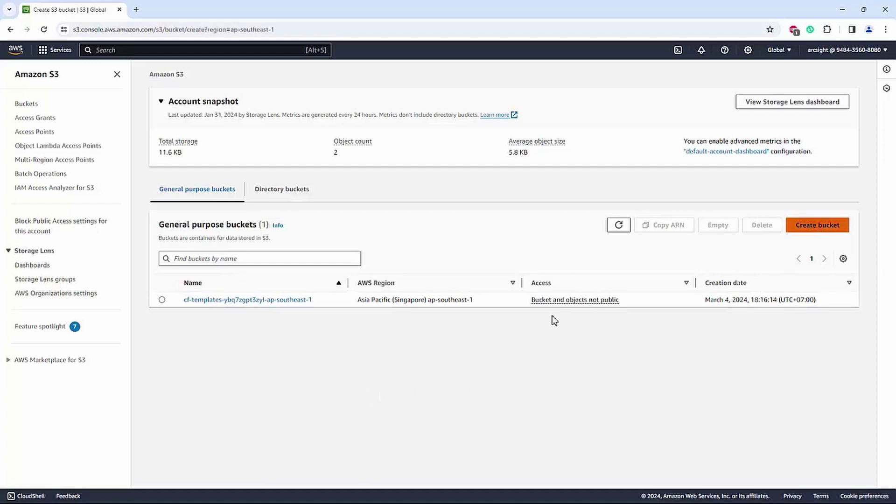
{"action": "scroll", "coordinate": [182, 197], "scroll_direction": "down", "scroll_amount": 1}
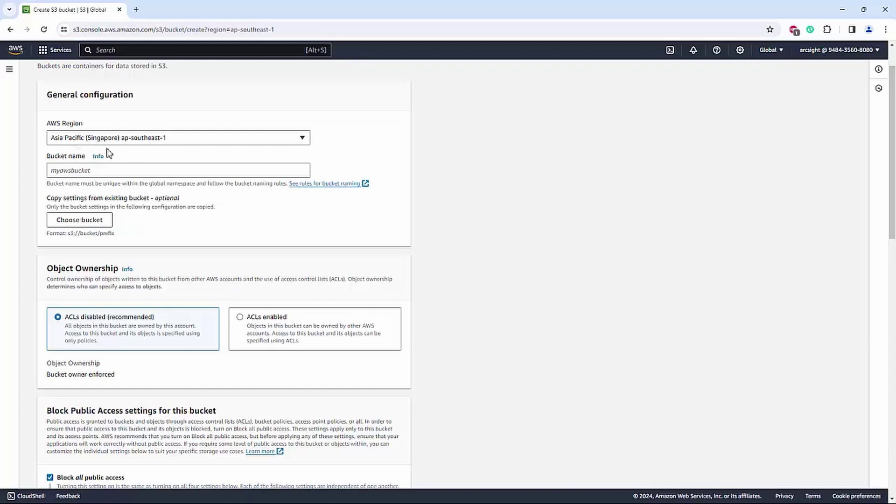
{"action": "left_click", "coordinate": [85, 172]}
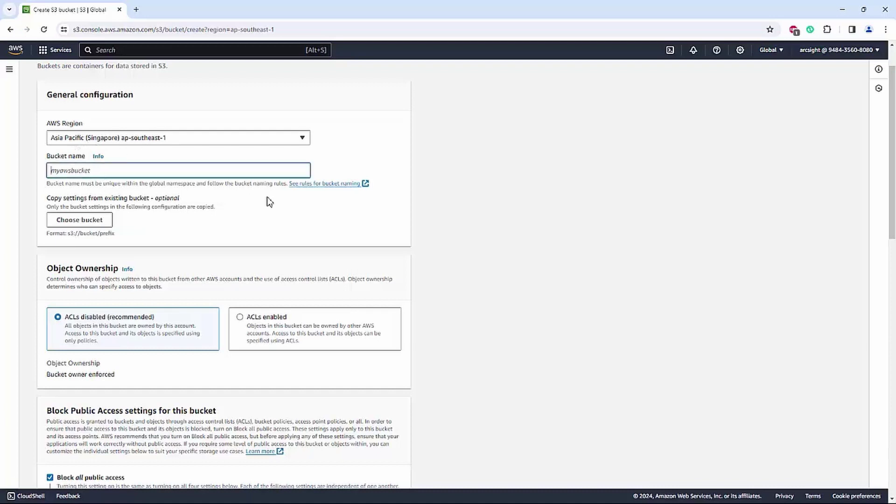
{"action": "type", "text": "arcsightconnectors3bucket"}
{"action": "scroll", "coordinate": [134, 219], "scroll_direction": "up", "scroll_amount": 1}
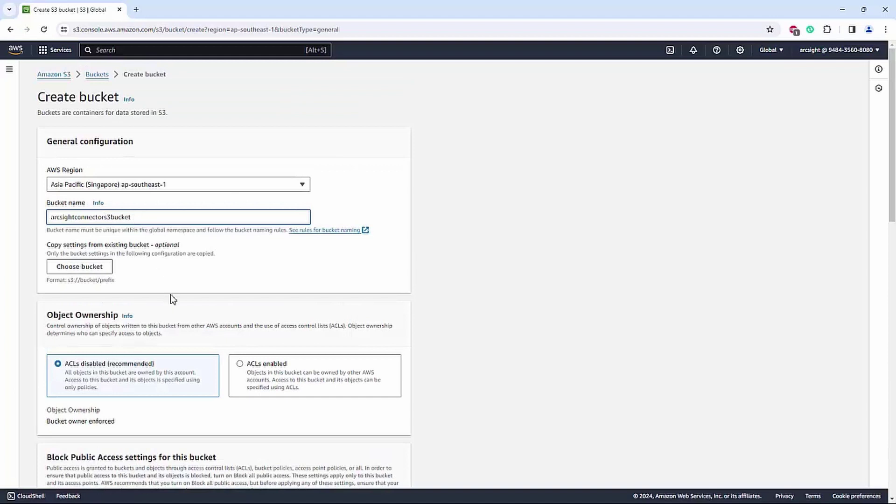
{"action": "scroll", "coordinate": [268, 237], "scroll_direction": "down", "scroll_amount": 12}
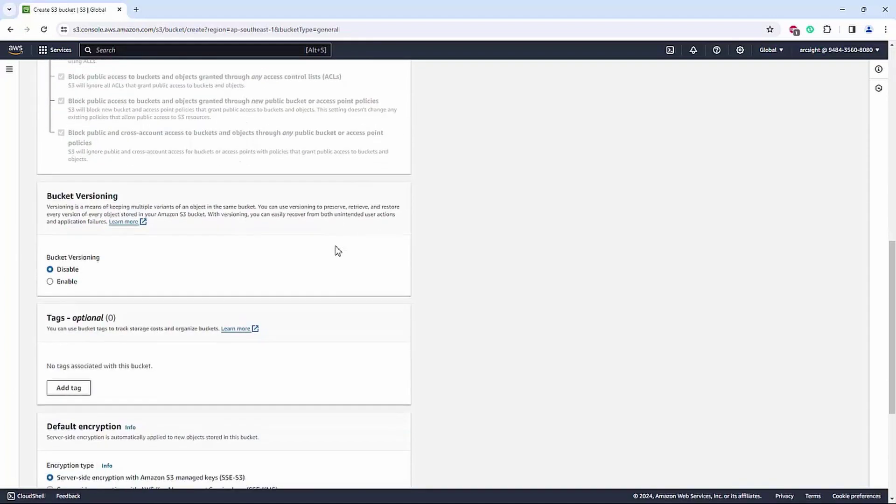
{"action": "scroll", "coordinate": [340, 282], "scroll_direction": "down", "scroll_amount": 5}
{"action": "left_click", "coordinate": [380, 471]}
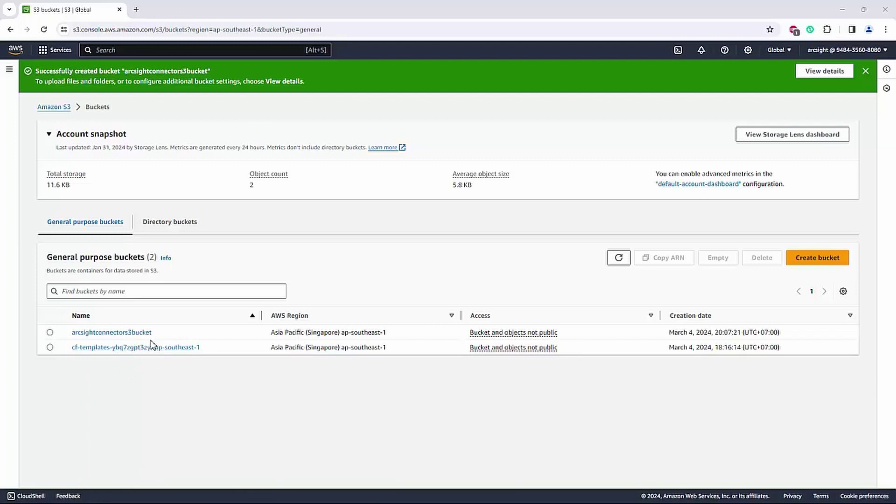
Step: Return to the EC2 Instances list showing Private1 and Public1 running with 2/2 checks
{"action": "left_click", "coordinate": [44, 50]}
{"action": "left_click", "coordinate": [215, 159]}
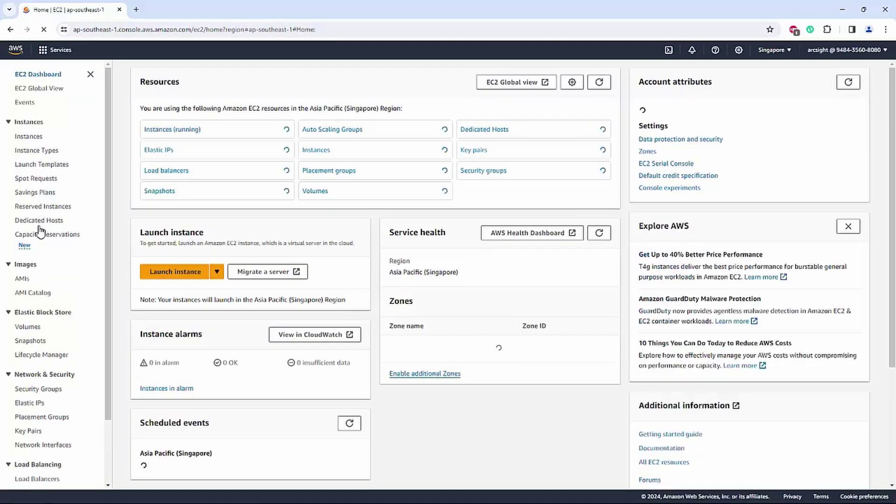
{"action": "left_click", "coordinate": [31, 138]}
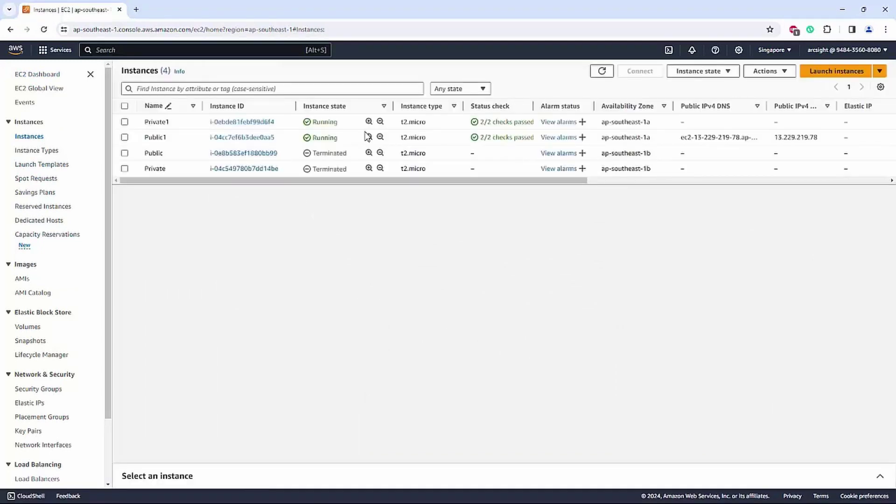
{"action": "mouse_move", "coordinate": [169, 129]}
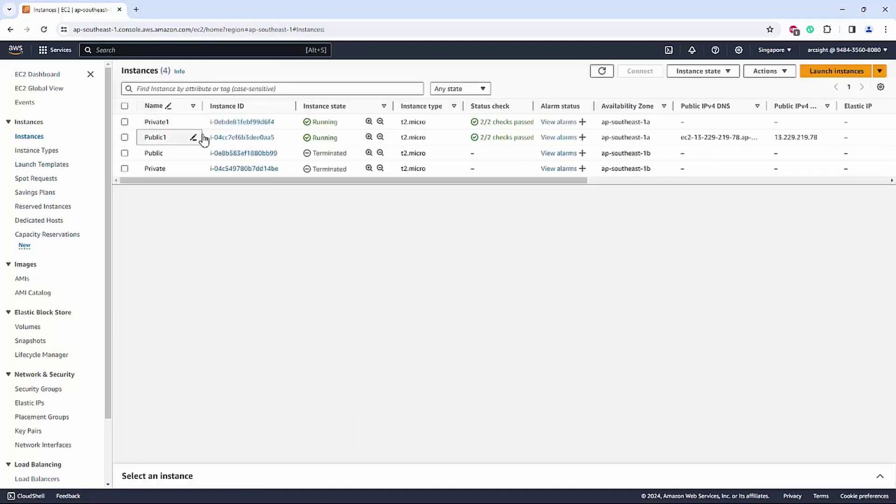